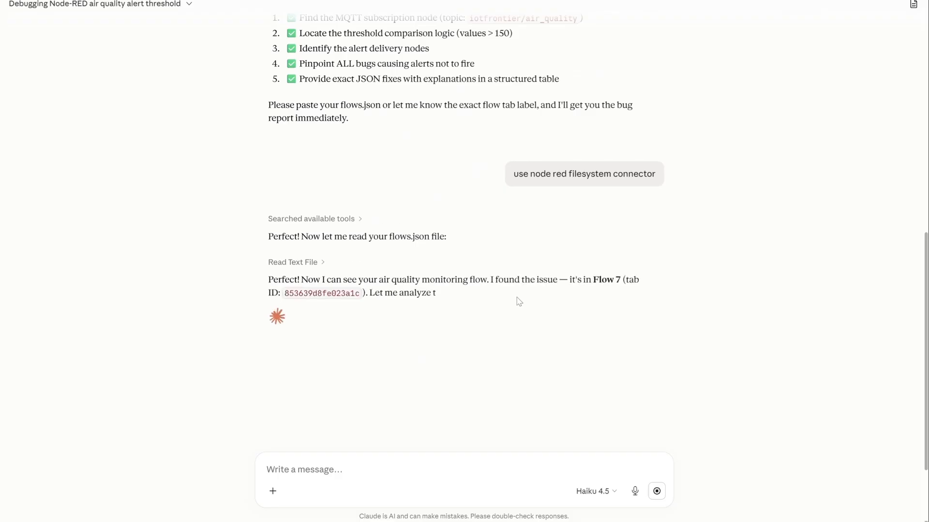
Read through Claude's bug report on the air quality flow, including the visual summary and the step-by-step fix code
{"action": "scroll", "coordinate": [529, 229], "scroll_direction": "down", "scroll_amount": 3}
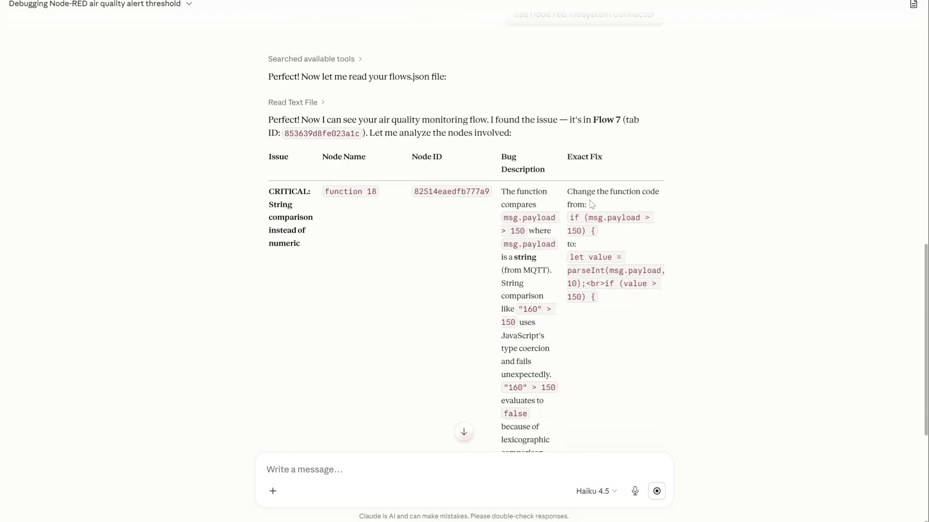
{"action": "scroll", "coordinate": [532, 159], "scroll_direction": "down", "scroll_amount": 10}
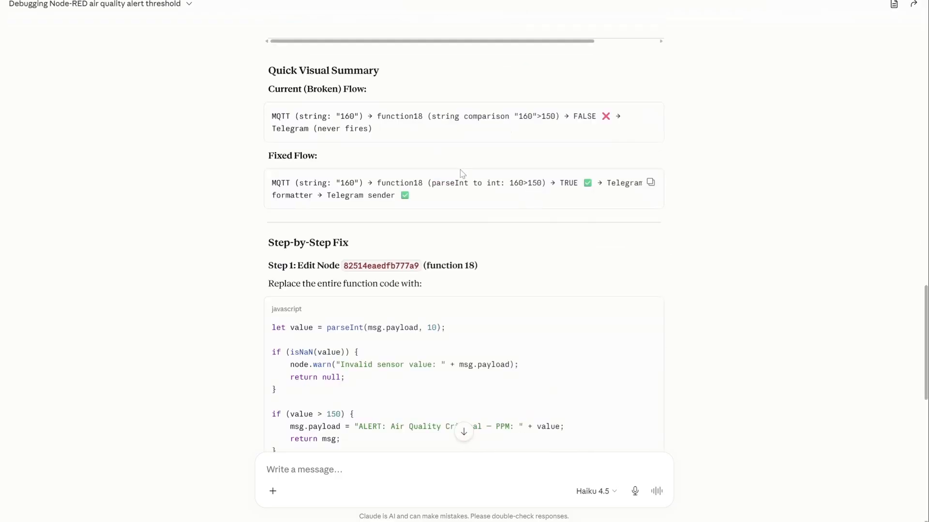
{"action": "left_click_drag", "start_coordinate": [273, 182], "coordinate": [460, 226]}
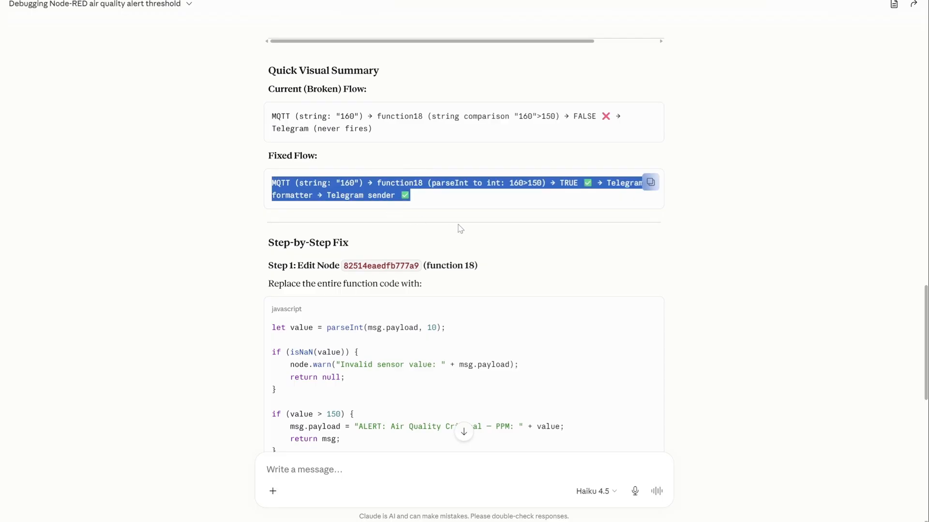
{"action": "left_click", "coordinate": [463, 197]}
{"action": "scroll", "coordinate": [474, 194], "scroll_direction": "down", "scroll_amount": 2}
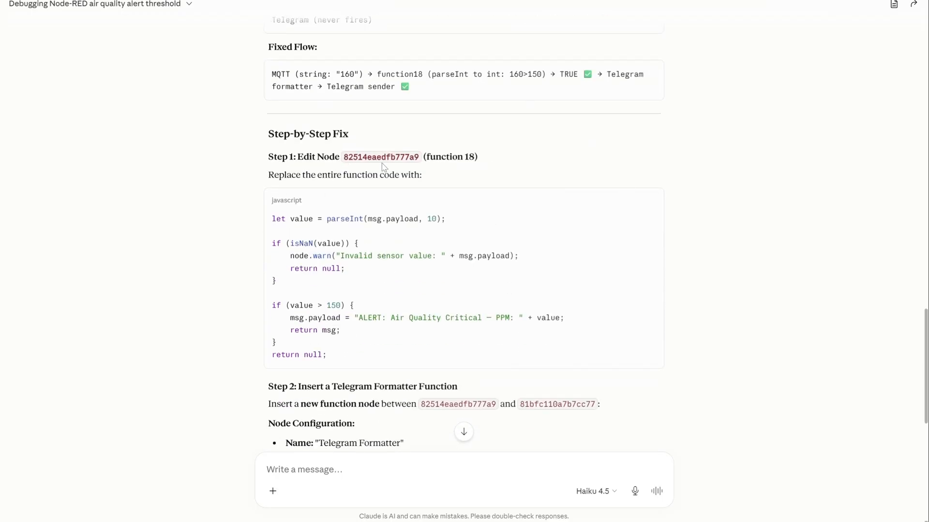
{"action": "scroll", "coordinate": [532, 217], "scroll_direction": "down", "scroll_amount": 5}
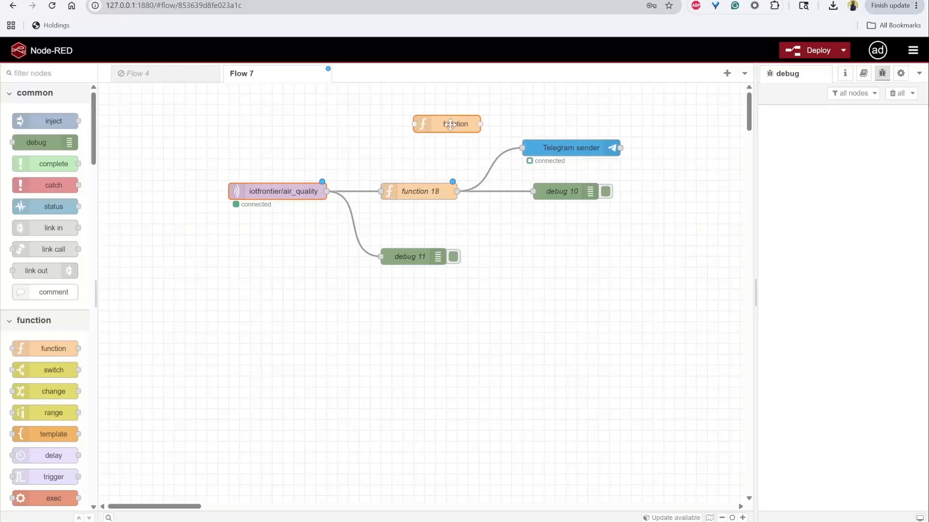
In Node-RED, set up a function node named Telegram formatter whose On Message code wraps the payload as chatId, type "message" and content
{"action": "left_click_drag", "start_coordinate": [450, 125], "coordinate": [301, 145]}
{"action": "double_click", "coordinate": [448, 125]}
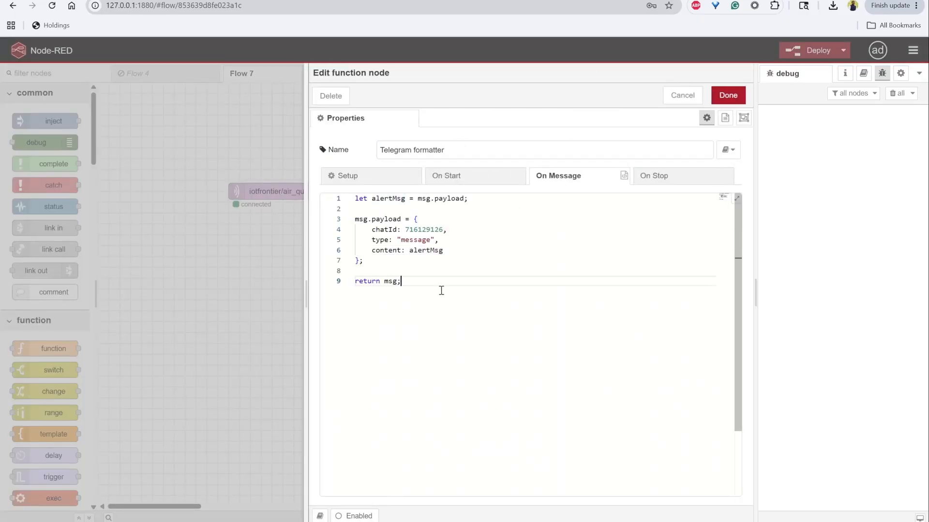
{"action": "key", "text": "ctrl+a"}
{"action": "left_click", "coordinate": [464, 290]}
{"action": "key", "text": "Up"}
{"action": "key", "text": "Up"}
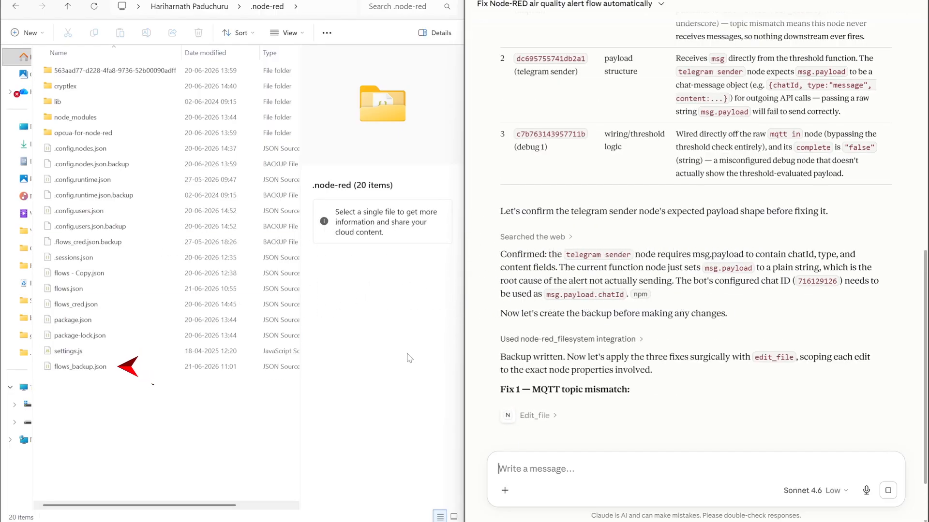
{"action": "left_click", "coordinate": [93, 352]}
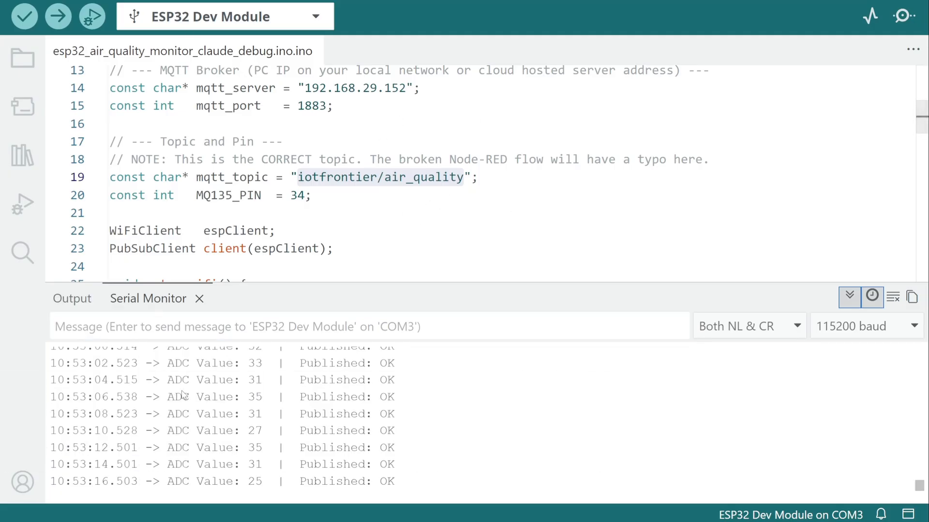
In Arduino IDE, examine the mqtt_topic string on line 19 and the ADC values published in the serial output
{"action": "double_click", "coordinate": [420, 180]}
{"action": "left_click", "coordinate": [278, 439]}
{"action": "left_click_drag", "start_coordinate": [277, 483], "coordinate": [377, 493]}
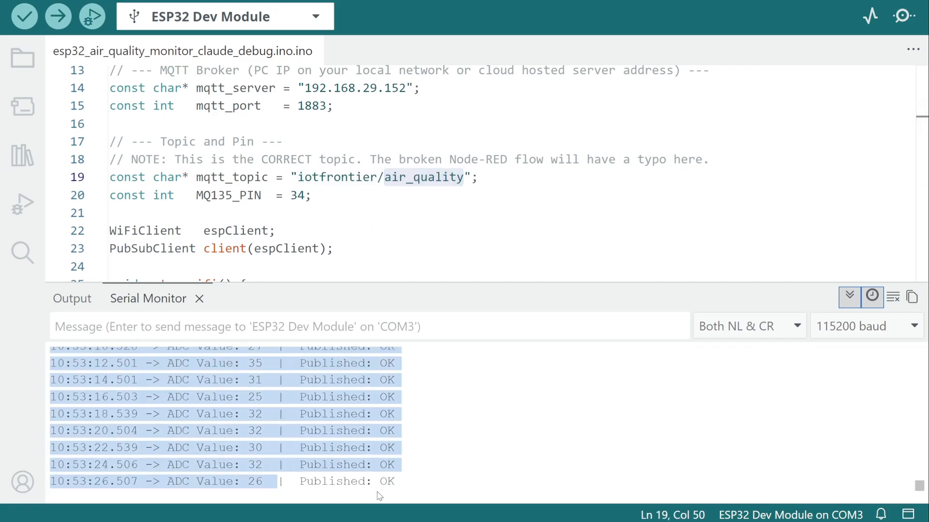
{"action": "left_click", "coordinate": [379, 496]}
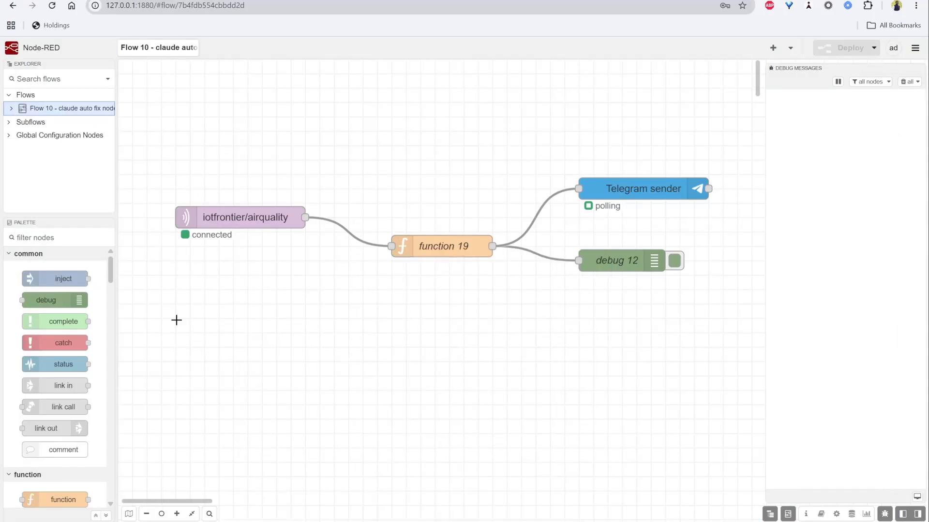
In Node-RED, set the MQTT in node's topic to iotfrontier/air_quality and deploy the flow
{"action": "left_click", "coordinate": [263, 219]}
{"action": "double_click", "coordinate": [262, 216]}
{"action": "left_click", "coordinate": [610, 189]}
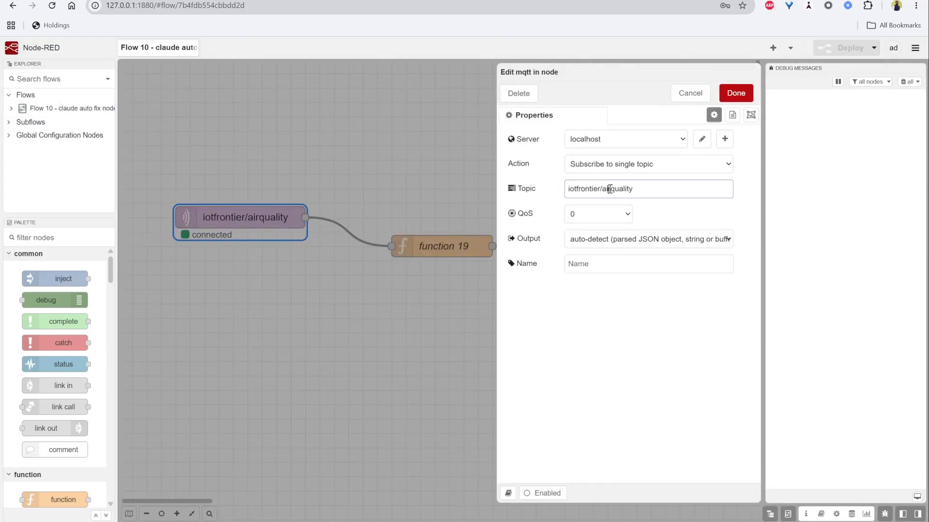
{"action": "left_click", "coordinate": [643, 187]}
{"action": "type", "text": "_"}
{"action": "left_click", "coordinate": [735, 93]}
{"action": "left_click", "coordinate": [839, 48]}
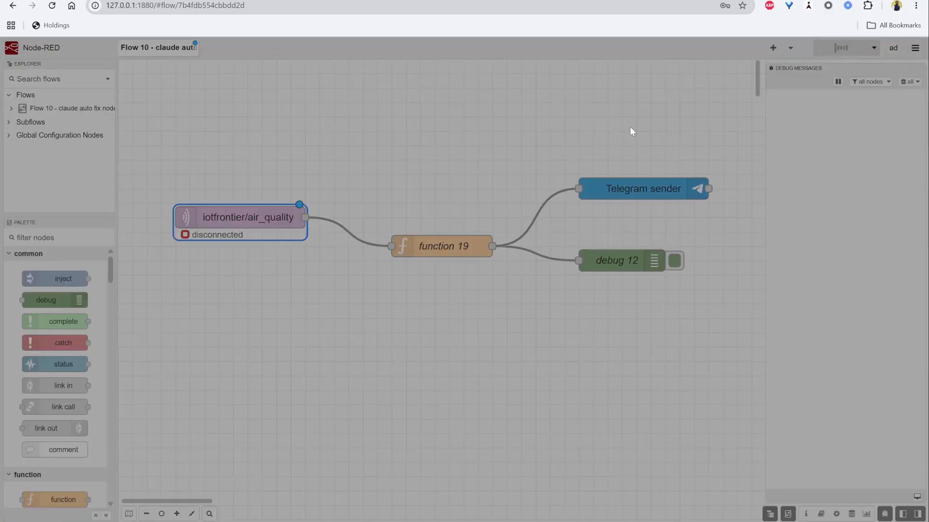
Add a debug node below function 19, wire it to the MQTT in node's output and deploy the flow
{"action": "left_click_drag", "start_coordinate": [49, 299], "coordinate": [373, 280]}
{"action": "mouse_move", "coordinate": [305, 218]}
{"action": "left_mouse_down"}
{"action": "mouse_move", "coordinate": [321, 294]}
{"action": "mouse_move", "coordinate": [404, 319]}
{"action": "left_mouse_up"}
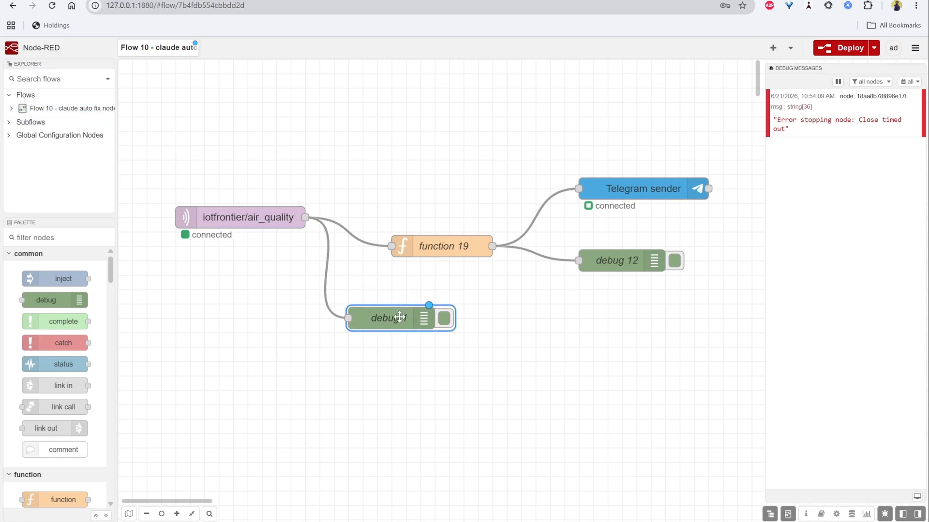
{"action": "left_click", "coordinate": [835, 47]}
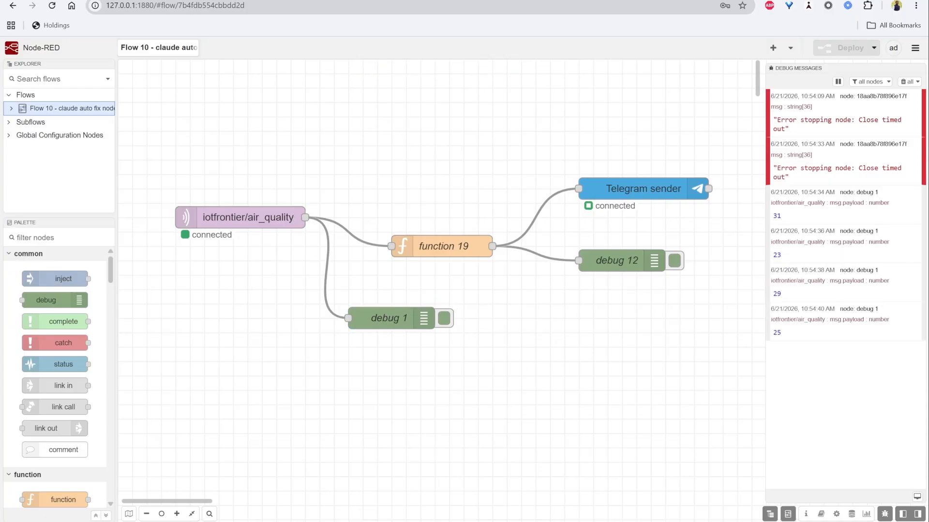
Compare the ADC values in Arduino IDE's serial output with the debug messages arriving in Node-RED
{"action": "key", "text": "alt+Tab"}
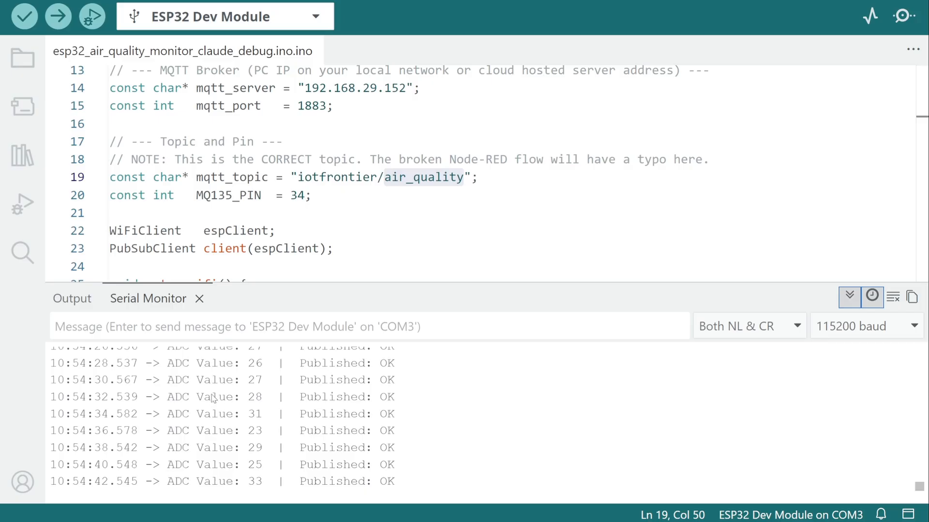
{"action": "left_click_drag", "start_coordinate": [214, 398], "coordinate": [311, 498]}
{"action": "left_click", "coordinate": [285, 471]}
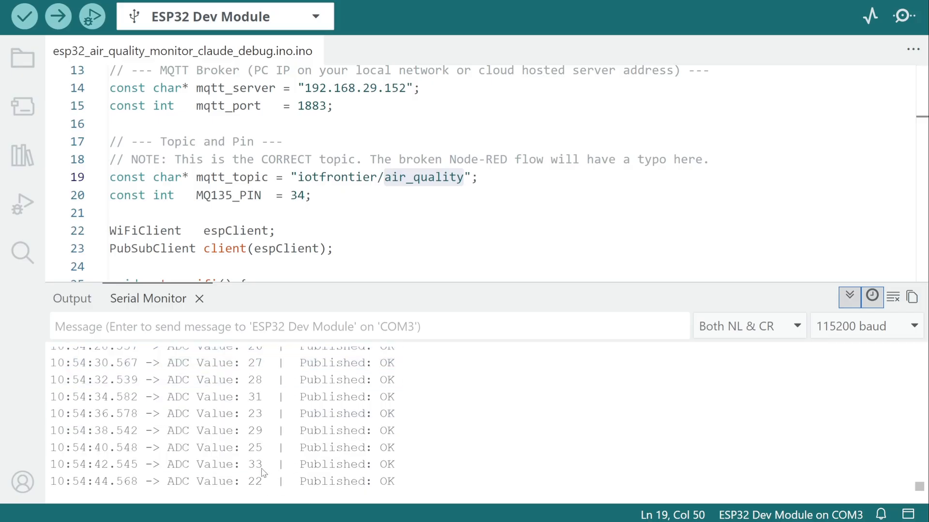
{"action": "key", "text": "alt+Tab"}
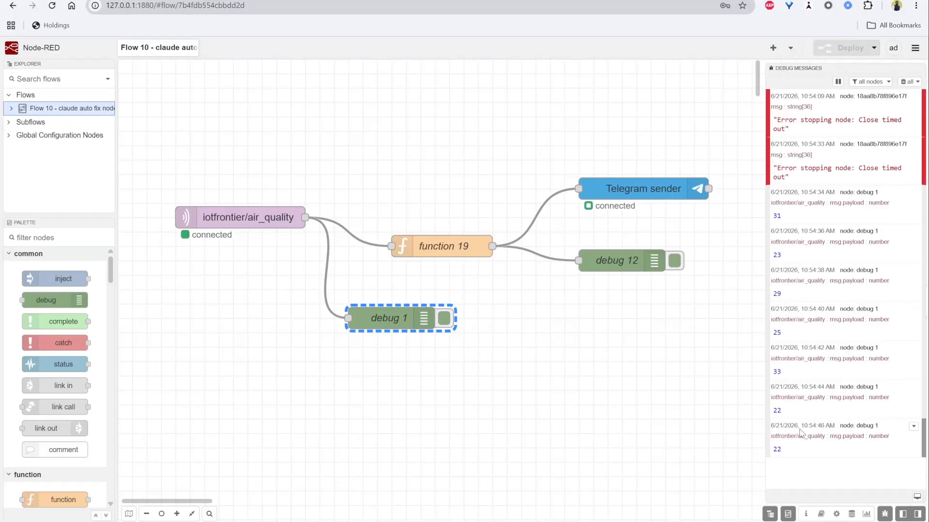
Examine function 19's On Message code, checking the payload threshold and the alert text, and close its editor
{"action": "double_click", "coordinate": [439, 250]}
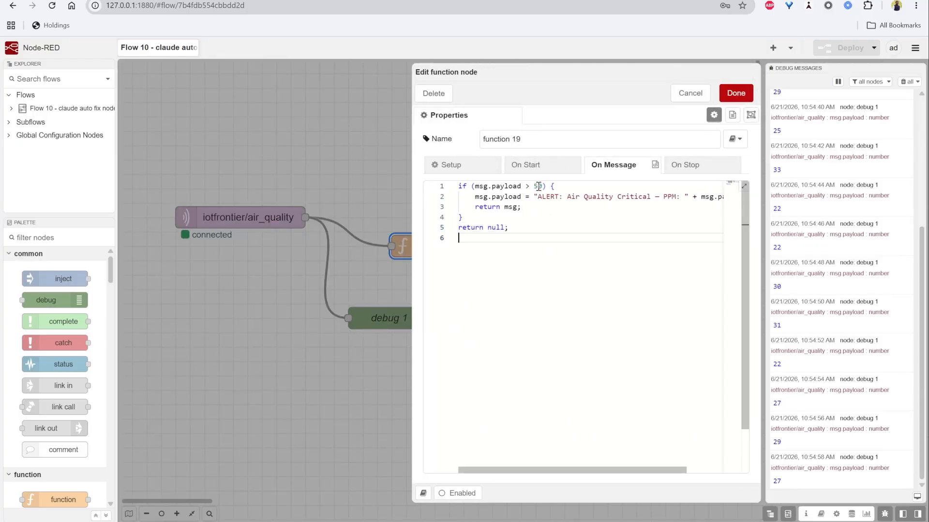
{"action": "double_click", "coordinate": [538, 186]}
{"action": "left_click", "coordinate": [545, 214]}
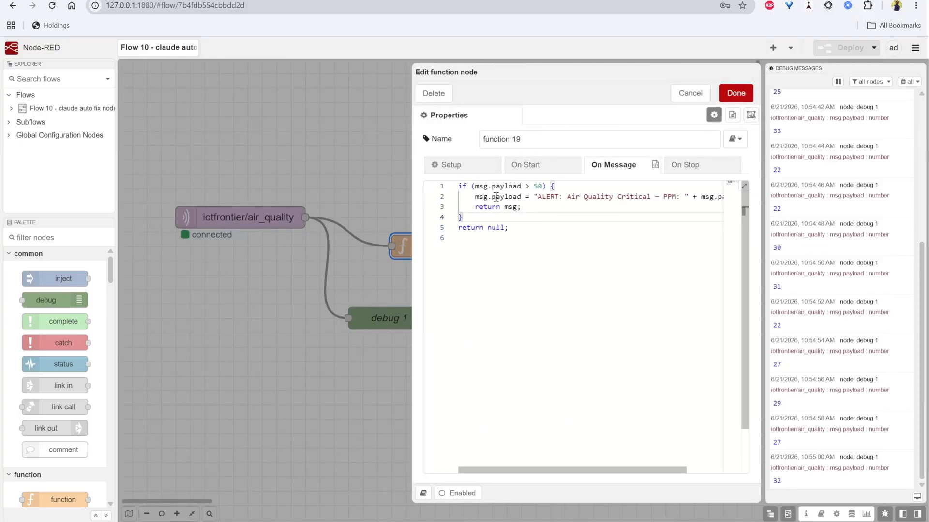
{"action": "left_click_drag", "start_coordinate": [488, 196], "coordinate": [703, 197]}
{"action": "left_click", "coordinate": [615, 210]}
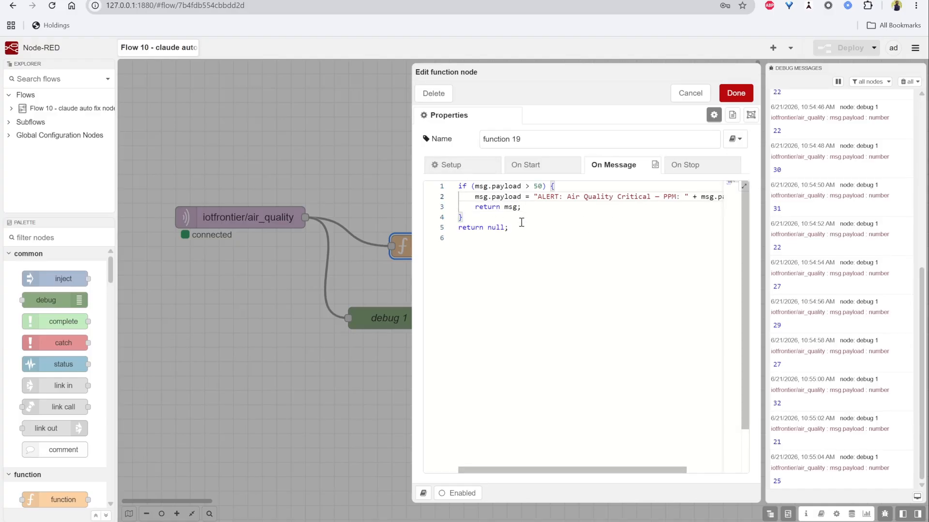
{"action": "left_click", "coordinate": [735, 93]}
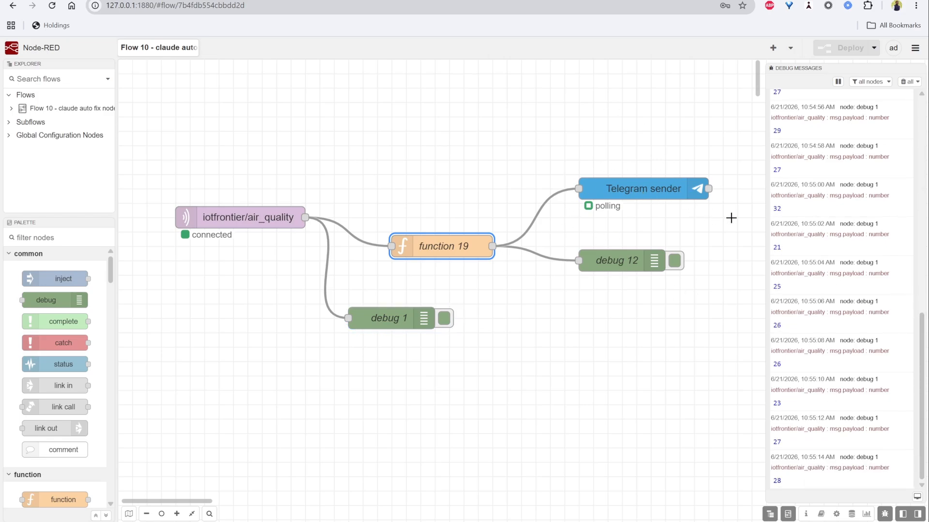
{"action": "left_click", "coordinate": [679, 152]}
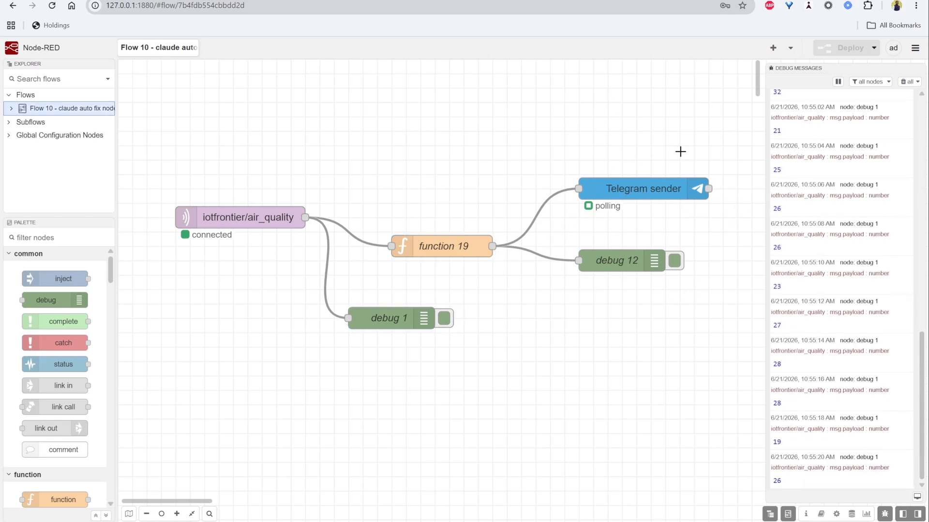
Restore the MQTT in node's topic to iotfrontier/airquality and deploy the flow
{"action": "double_click", "coordinate": [258, 216]}
{"action": "left_click", "coordinate": [615, 189]}
{"action": "key", "text": "BackSpace"}
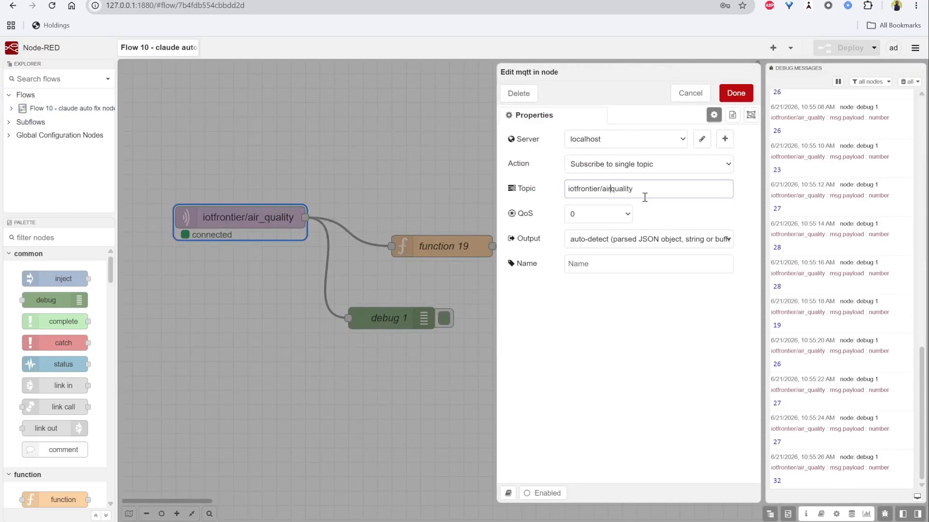
{"action": "left_click", "coordinate": [745, 95]}
{"action": "left_click", "coordinate": [844, 48]}
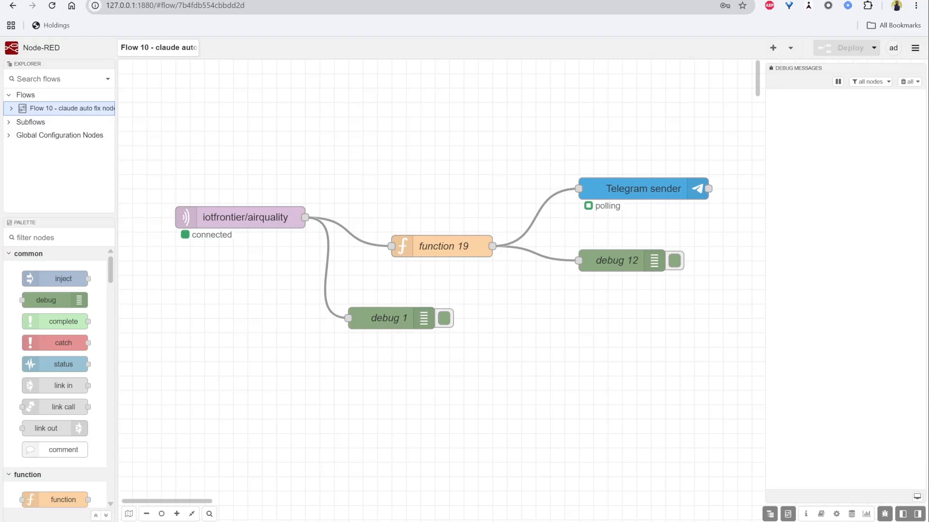
Switch to Claude Desktop and open the Developer settings showing the local MCP servers
{"action": "left_click", "coordinate": [380, 521]}
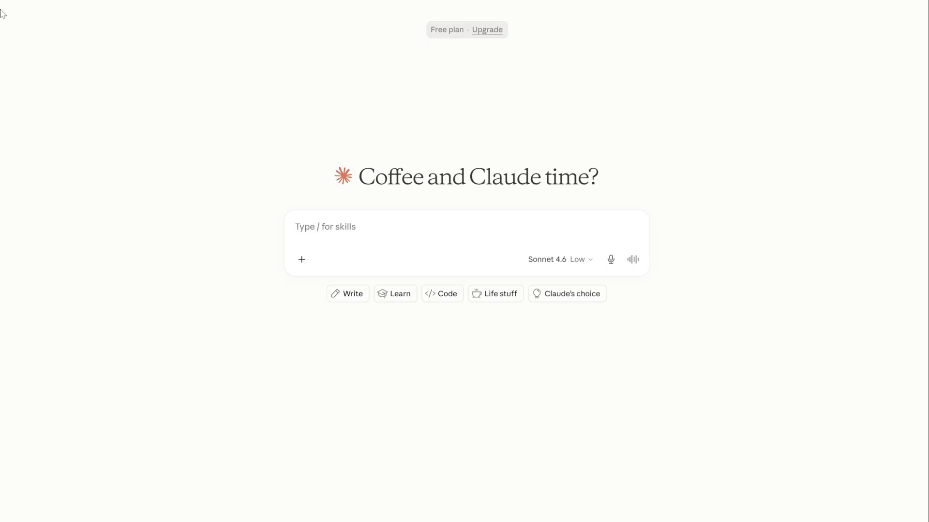
{"action": "left_click", "coordinate": [11, 1]}
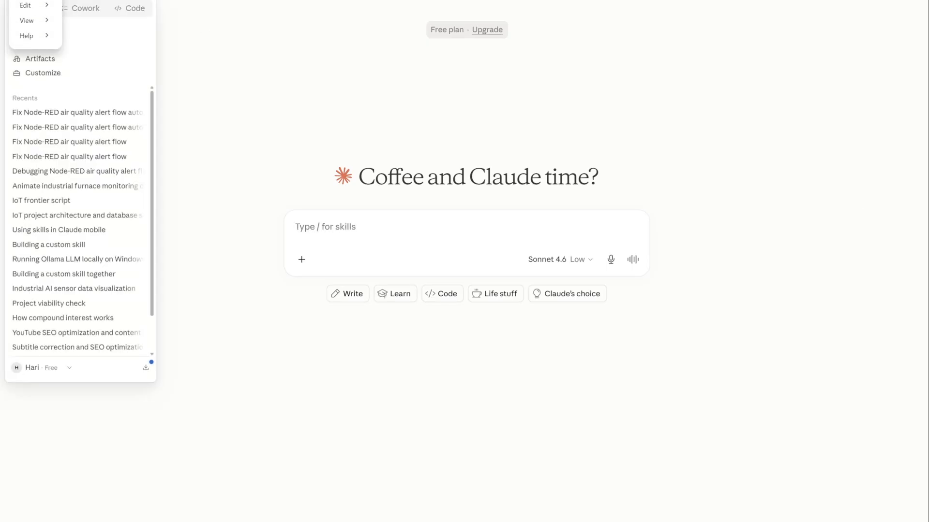
{"action": "mouse_move", "coordinate": [29, 4]}
{"action": "left_click", "coordinate": [87, 4]}
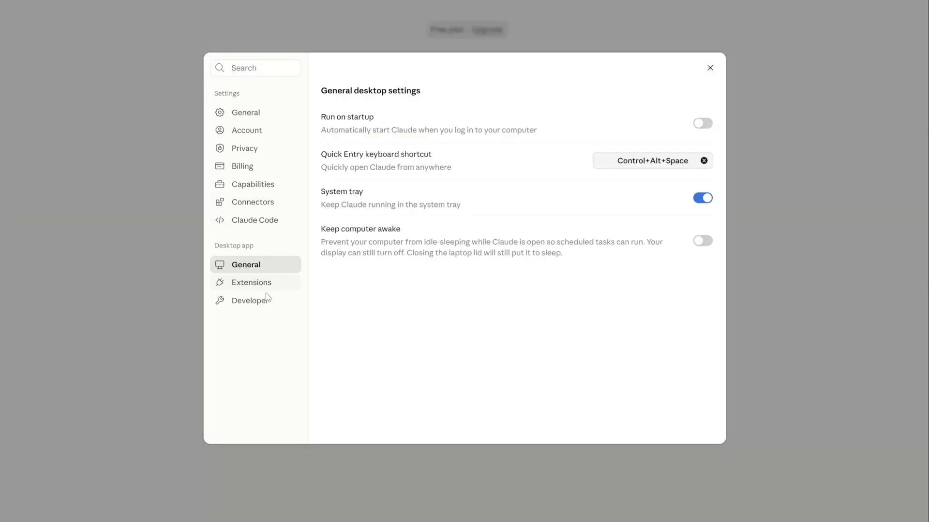
{"action": "left_click", "coordinate": [266, 298]}
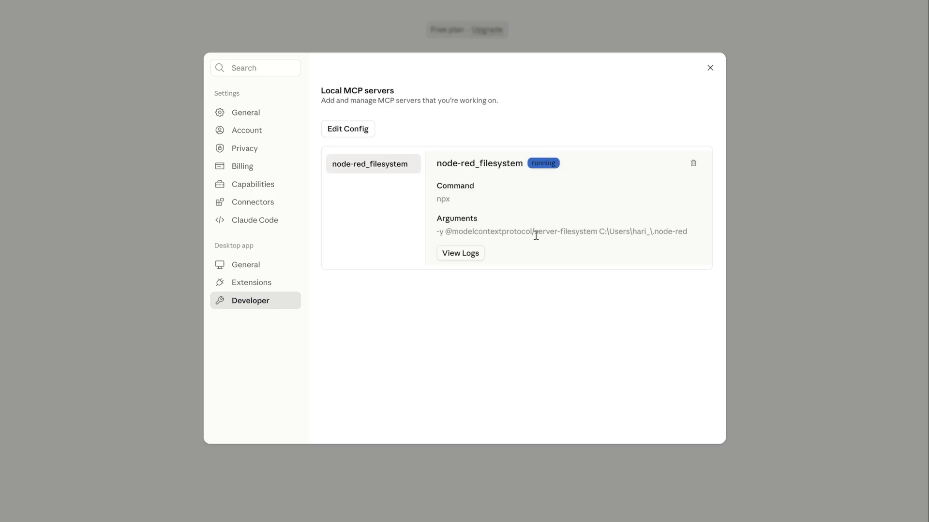
Examine the node-red_filesystem server's arguments, including the server-filesystem package and the .node-red folder path, and close the settings
{"action": "left_click_drag", "start_coordinate": [511, 233], "coordinate": [616, 237]}
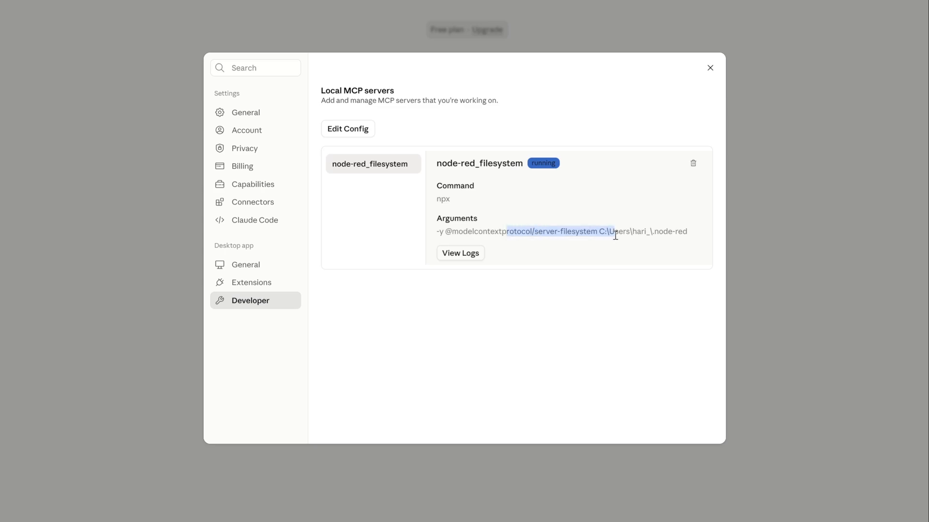
{"action": "left_click", "coordinate": [593, 241]}
{"action": "double_click", "coordinate": [592, 233]}
{"action": "left_click", "coordinate": [677, 236]}
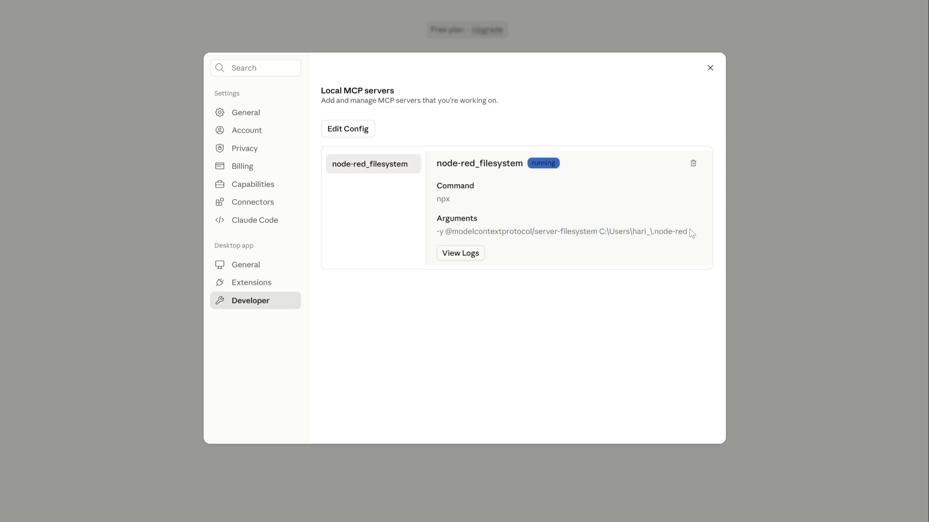
{"action": "left_click_drag", "start_coordinate": [690, 232], "coordinate": [606, 234]}
{"action": "left_click", "coordinate": [681, 235]}
{"action": "left_click_drag", "start_coordinate": [687, 233], "coordinate": [595, 234]}
{"action": "left_click", "coordinate": [564, 233]}
{"action": "double_click", "coordinate": [565, 233]}
{"action": "left_click", "coordinate": [626, 242]}
{"action": "left_click_drag", "start_coordinate": [689, 232], "coordinate": [568, 232]}
{"action": "left_click", "coordinate": [698, 229]}
{"action": "left_click", "coordinate": [710, 68]}
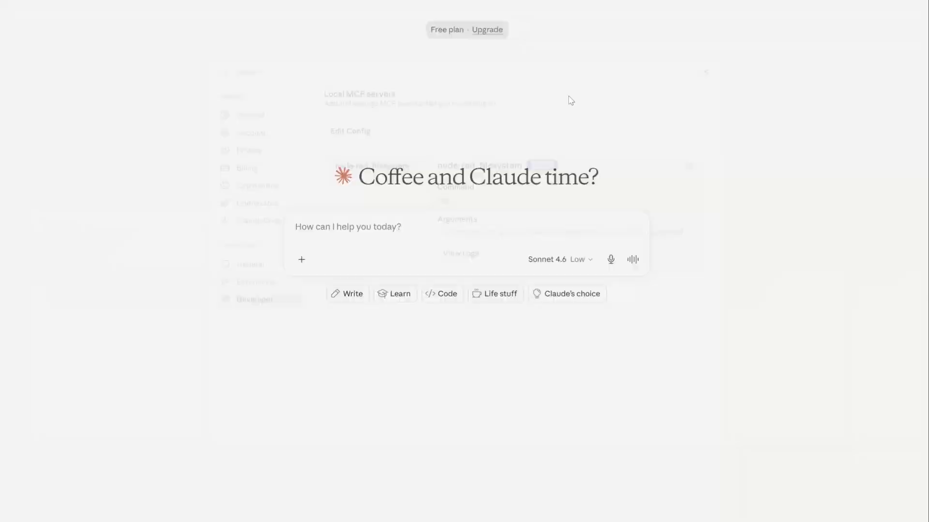
Check that the node-red_filesystem connector is enabled, and review the selected model and its effort options
{"action": "left_click", "coordinate": [301, 260]}
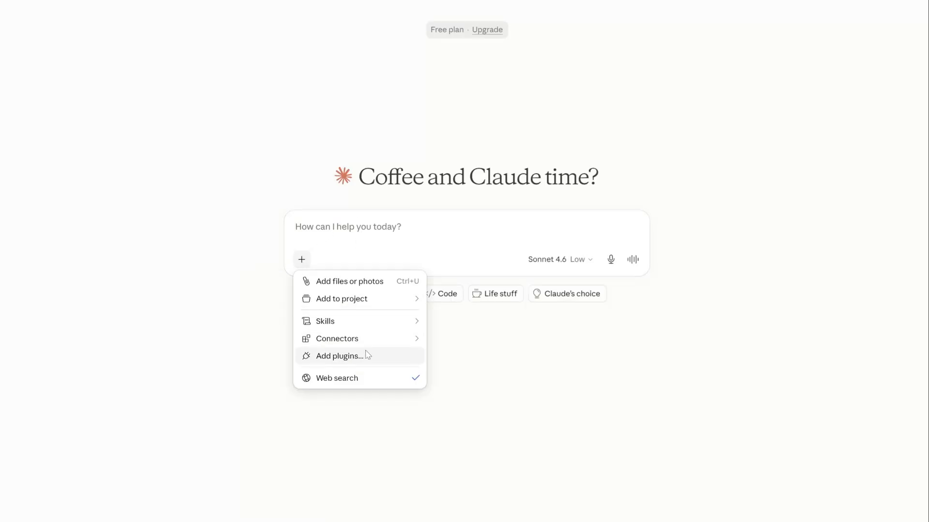
{"action": "mouse_move", "coordinate": [375, 344]}
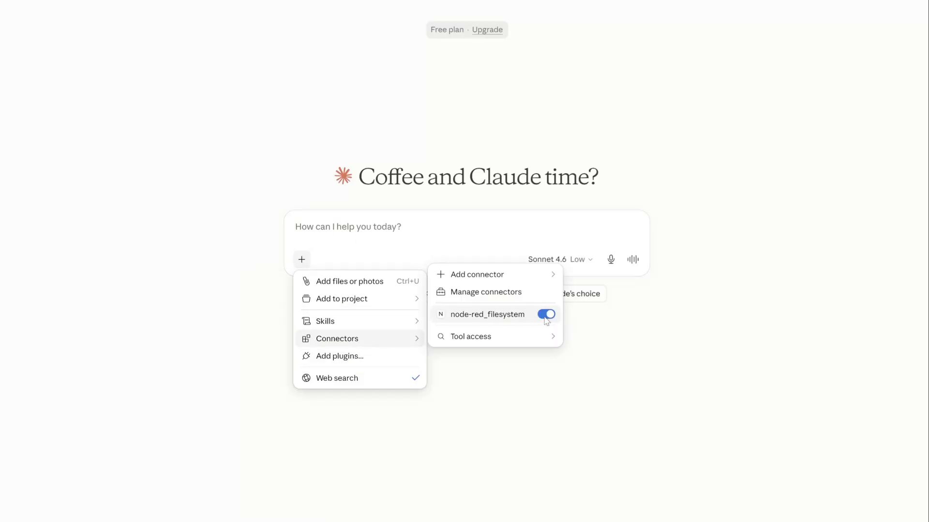
{"action": "left_click", "coordinate": [828, 208]}
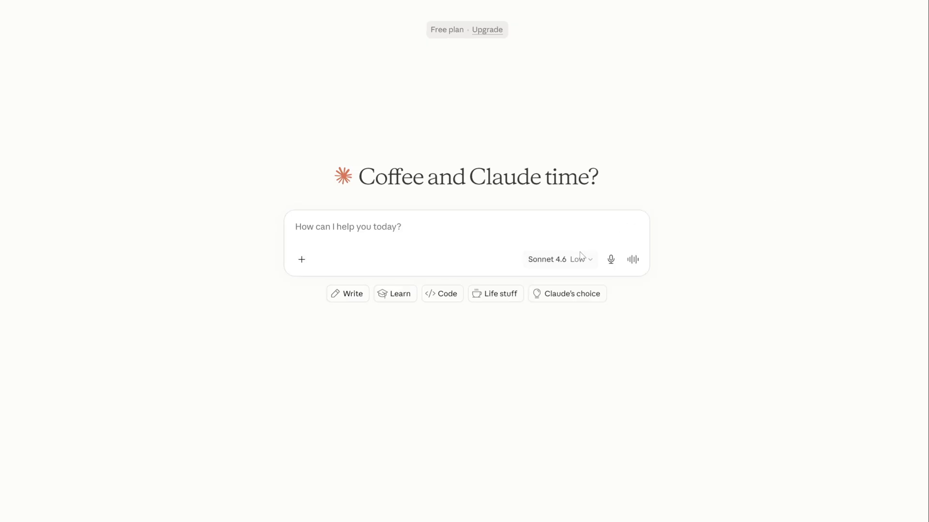
{"action": "left_click", "coordinate": [564, 266]}
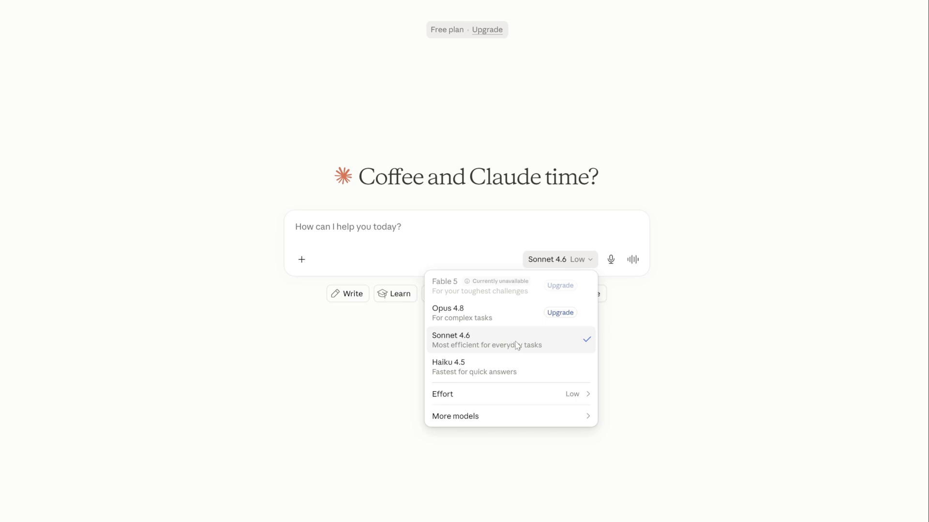
{"action": "mouse_move", "coordinate": [579, 398]}
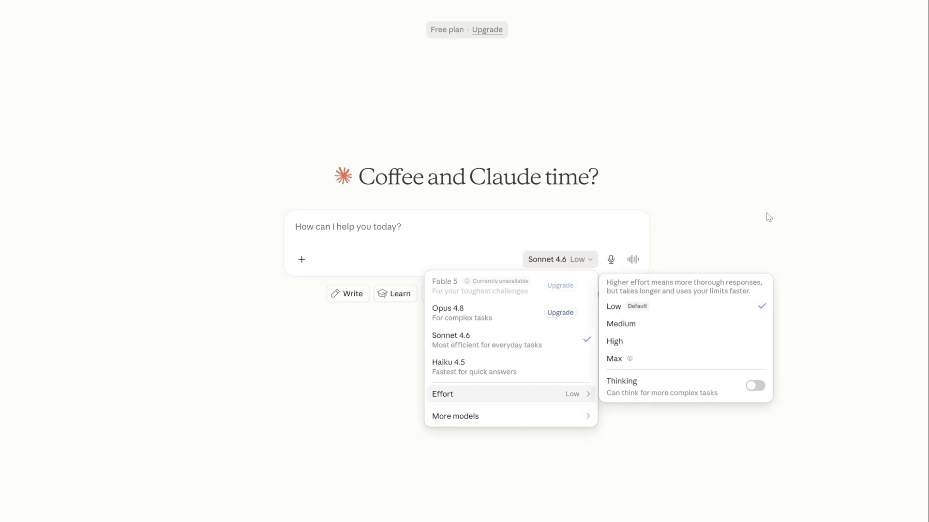
Paste the prepared prompt for automatically fixing the Node-RED air quality alert flow into the chat message
{"action": "left_click", "coordinate": [465, 257]}
{"action": "key", "text": "ctrl+v"}
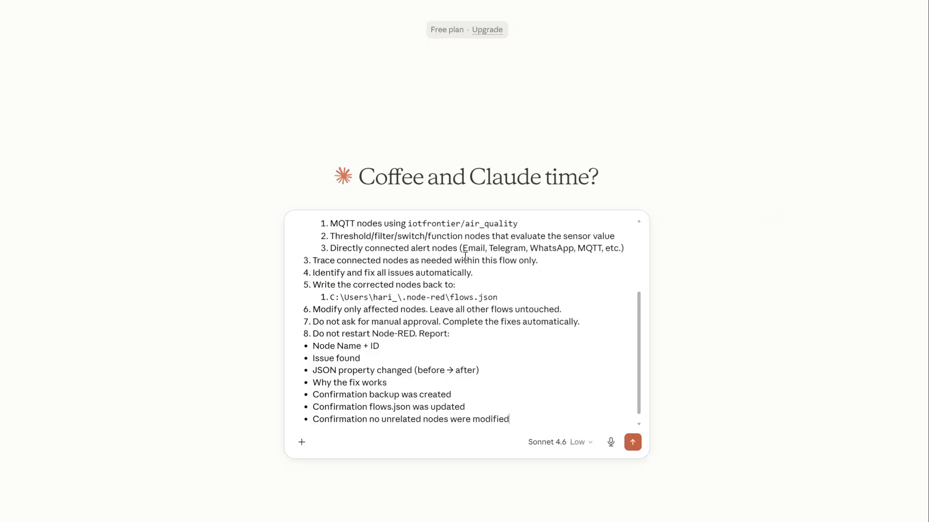
{"action": "scroll", "coordinate": [419, 341], "scroll_direction": "up", "scroll_amount": 3}
{"action": "left_click", "coordinate": [461, 298]}
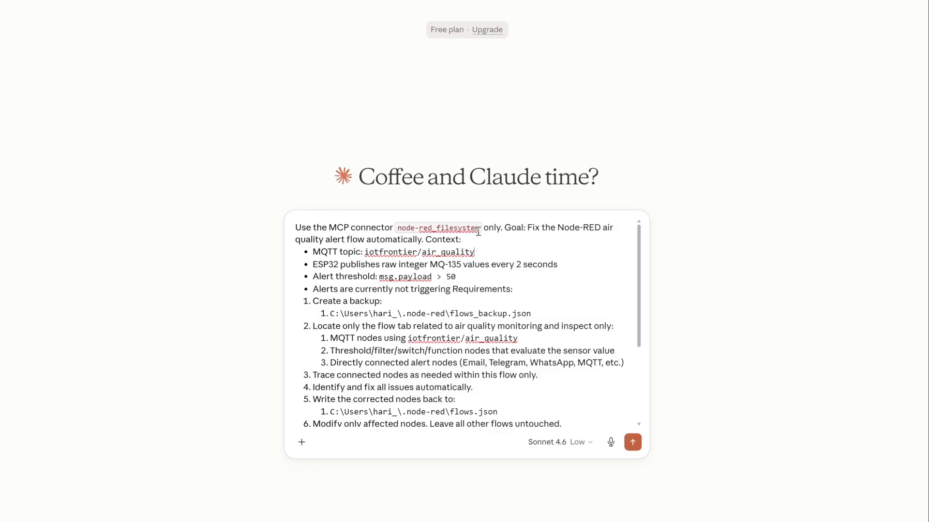
Review the prompt's goal and context, and move "Requirements:" onto its own line after "Alerts are currently not triggering"
{"action": "left_click_drag", "start_coordinate": [531, 226], "coordinate": [615, 237]}
{"action": "left_click", "coordinate": [542, 237]}
{"action": "left_click_drag", "start_coordinate": [305, 240], "coordinate": [462, 240]}
{"action": "left_click", "coordinate": [567, 247]}
{"action": "left_click_drag", "start_coordinate": [319, 288], "coordinate": [525, 290]}
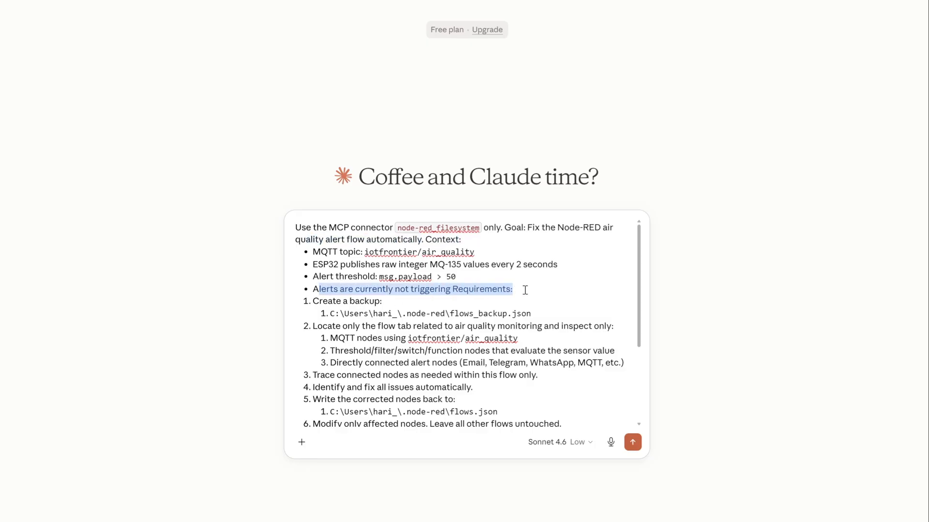
{"action": "left_click", "coordinate": [451, 288]}
{"action": "key", "text": "Return"}
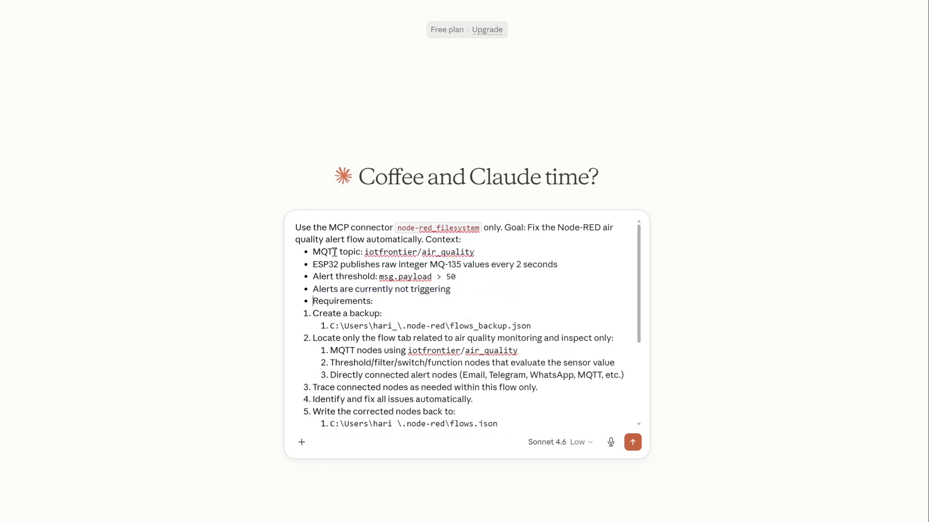
Examine the prompt's MQTT topic, alert threshold, problem statement and the requirement to create flows_backup.json
{"action": "left_click_drag", "start_coordinate": [332, 252], "coordinate": [486, 258]}
{"action": "left_click_drag", "start_coordinate": [382, 276], "coordinate": [482, 280]}
{"action": "left_click", "coordinate": [506, 287]}
{"action": "scroll", "coordinate": [467, 287], "scroll_direction": "down", "scroll_amount": 1}
{"action": "left_click_drag", "start_coordinate": [335, 234], "coordinate": [501, 234]}
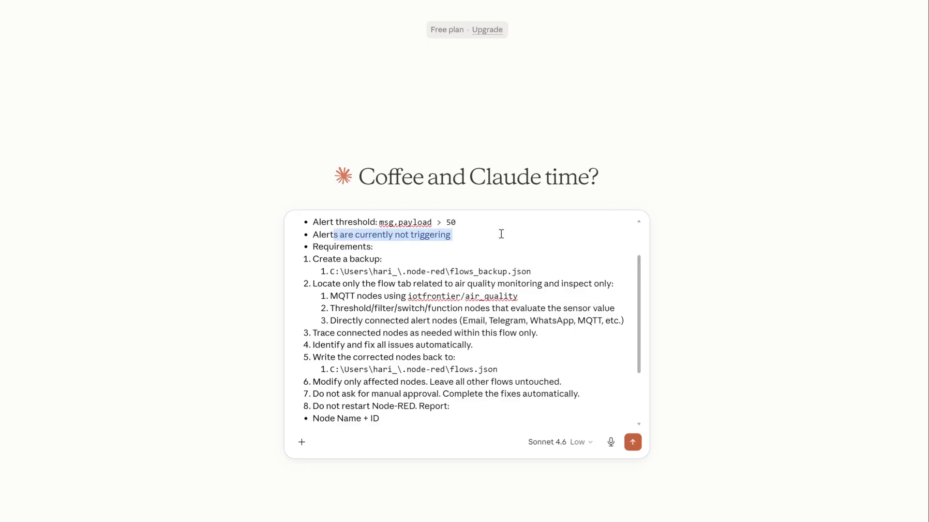
{"action": "left_click", "coordinate": [407, 258]}
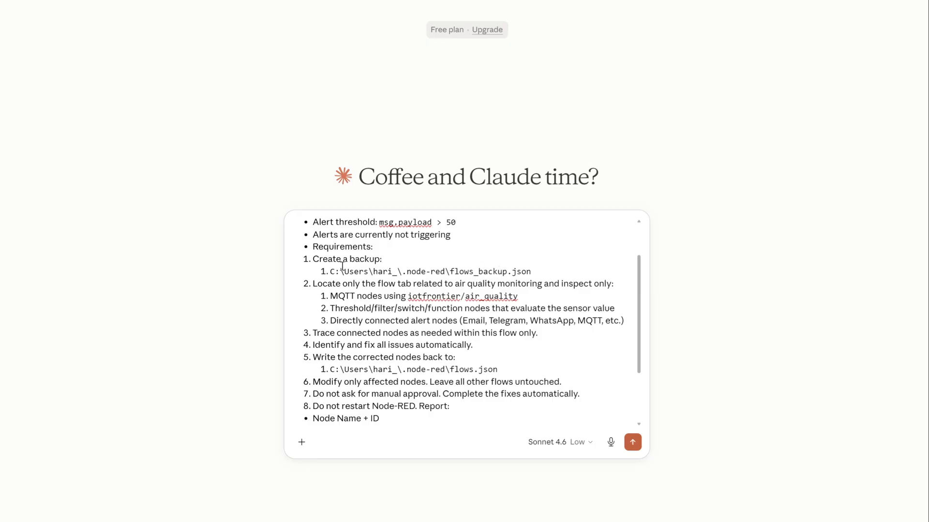
{"action": "left_click_drag", "start_coordinate": [304, 257], "coordinate": [531, 267]}
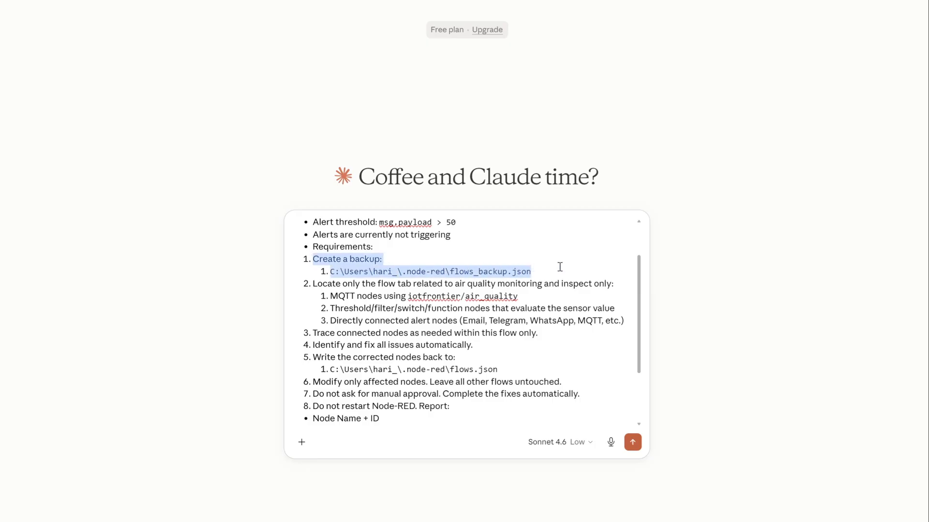
{"action": "double_click", "coordinate": [465, 272]}
{"action": "left_click", "coordinate": [526, 270]}
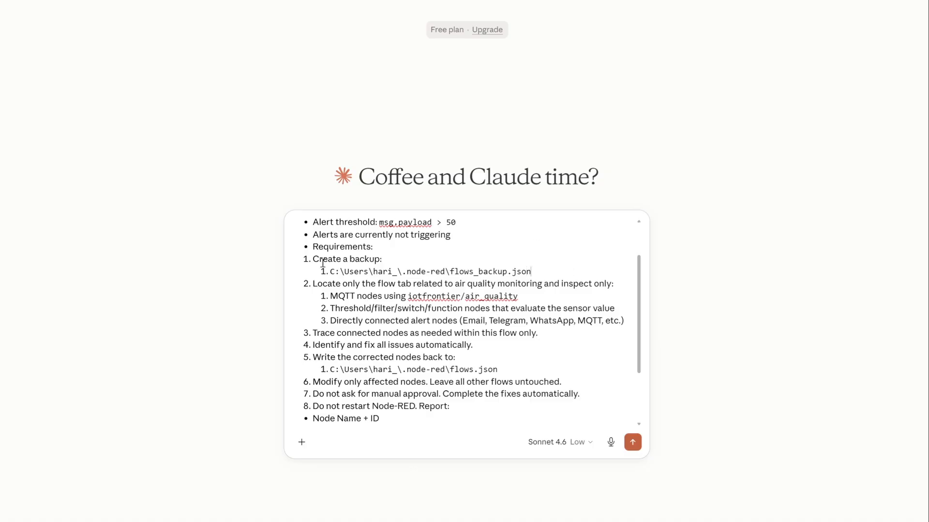
Switch to File Explorer and delete the old .flows.json.backup and flows_backup.json files from the .node-red folder
{"action": "left_click", "coordinate": [299, 521]}
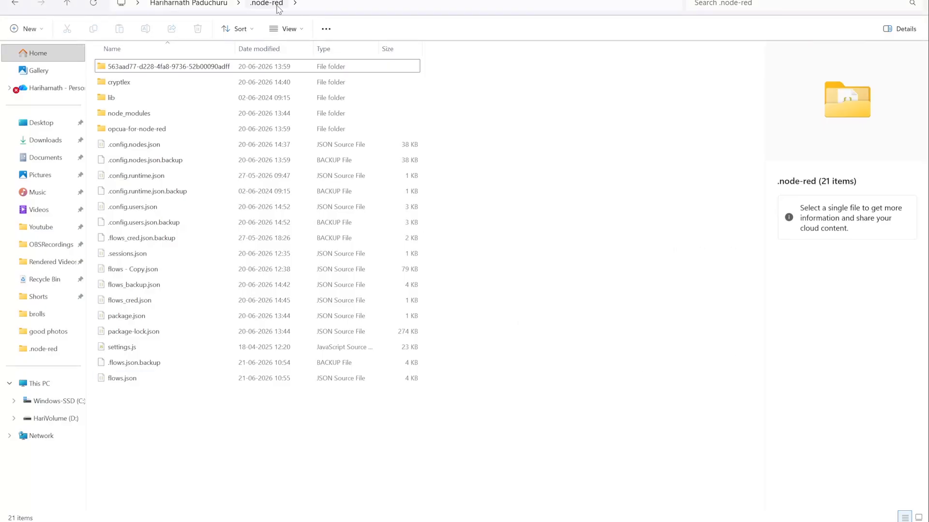
{"action": "left_click", "coordinate": [169, 368]}
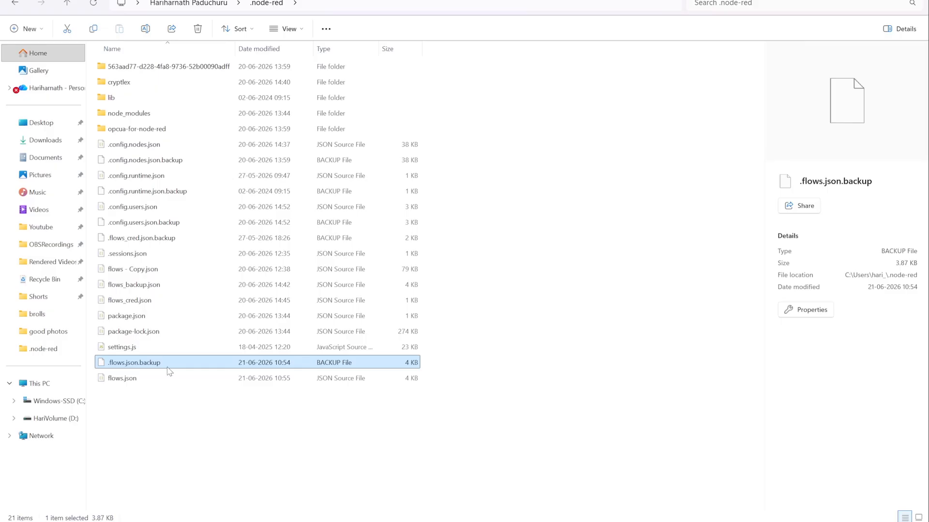
{"action": "key", "text": "Delete"}
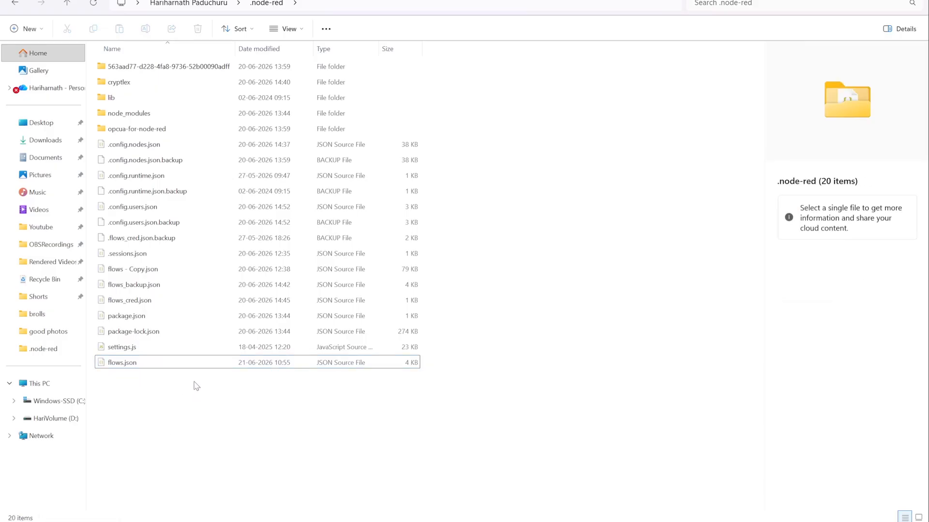
{"action": "left_click", "coordinate": [145, 348]}
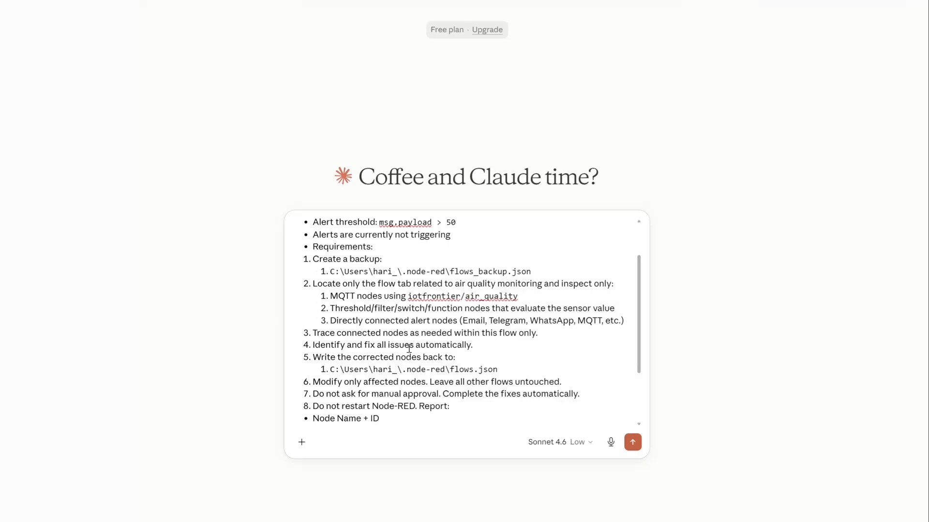
Copy the flow's name from Node-RED and insert "(Flow 10 - claude auto fix nodes)" after "Locate only the flow" in the Claude prompt
{"action": "left_click_drag", "start_coordinate": [556, 264], "coordinate": [325, 272]}
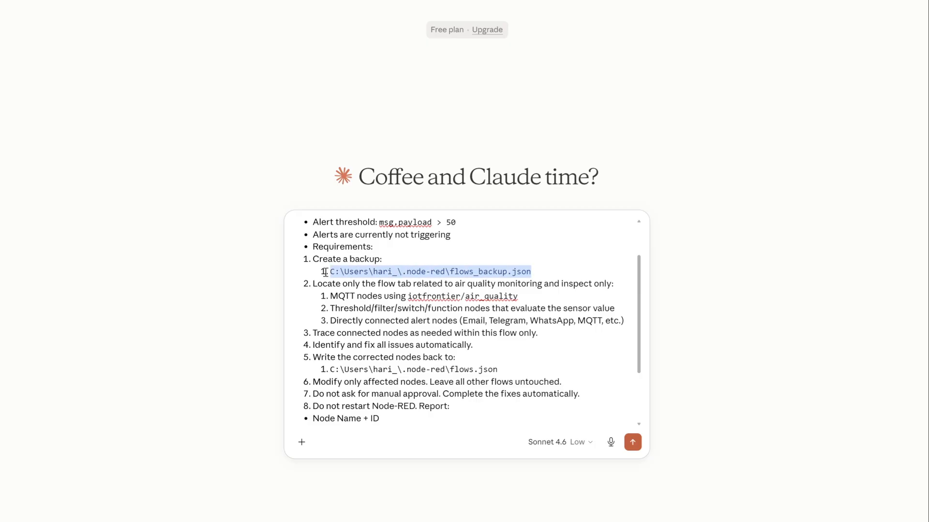
{"action": "left_click", "coordinate": [361, 296]}
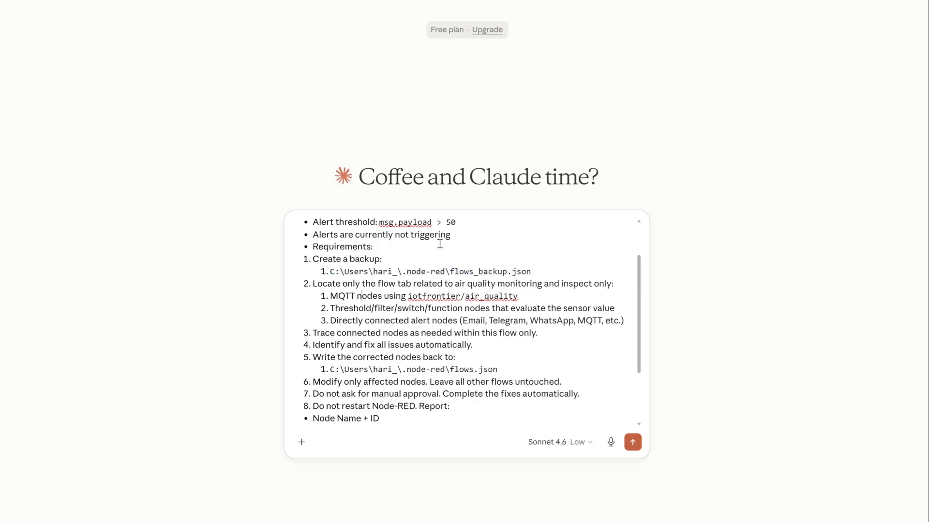
{"action": "left_click_drag", "start_coordinate": [379, 285], "coordinate": [549, 303]}
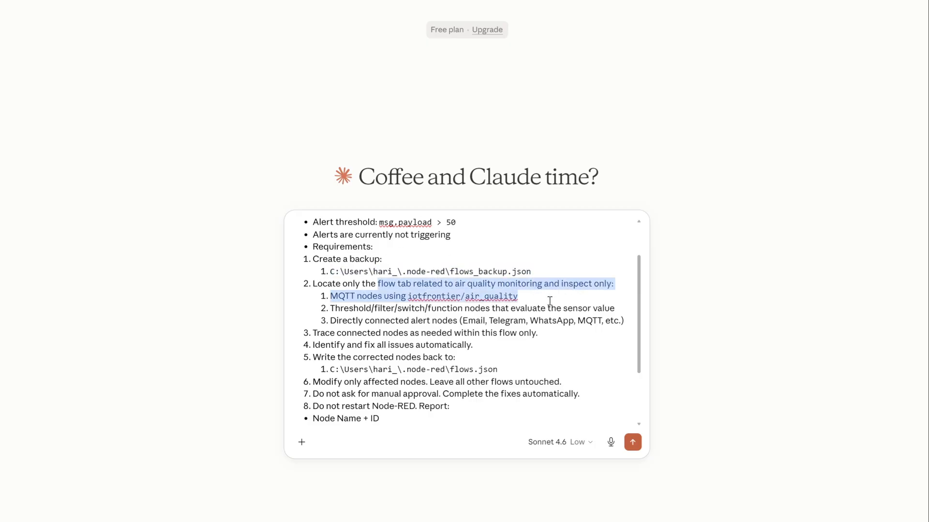
{"action": "left_click", "coordinate": [544, 287]}
{"action": "scroll", "coordinate": [486, 335], "scroll_direction": "up", "scroll_amount": 1}
{"action": "scroll", "coordinate": [499, 340], "scroll_direction": "down", "scroll_amount": 1}
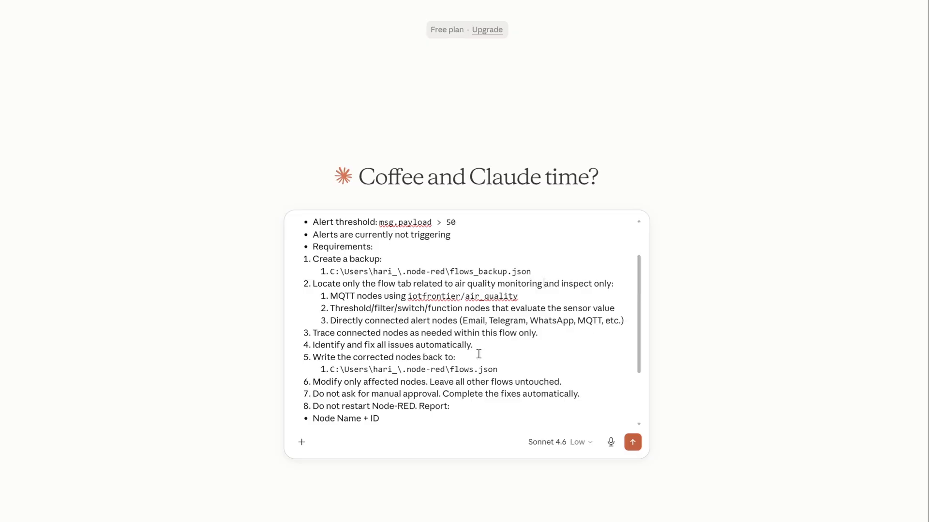
{"action": "key", "text": "alt+Tab"}
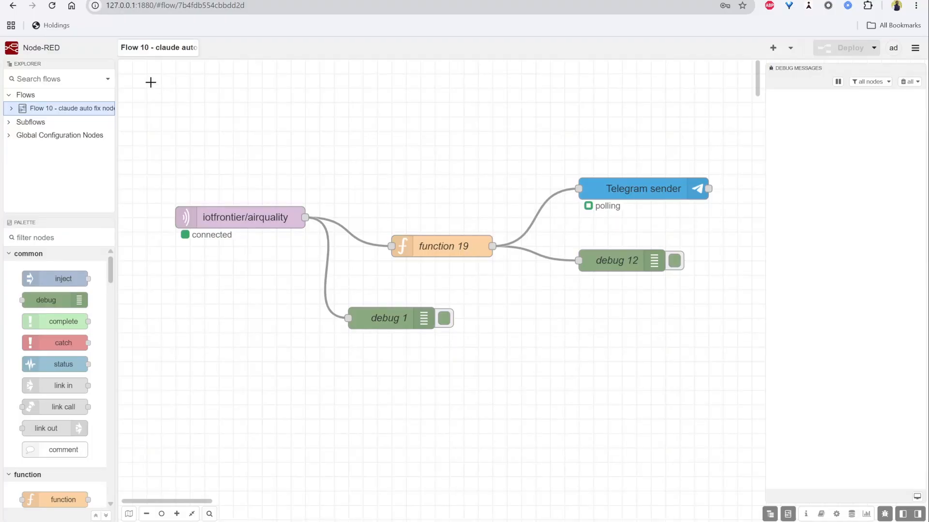
{"action": "double_click", "coordinate": [158, 48]}
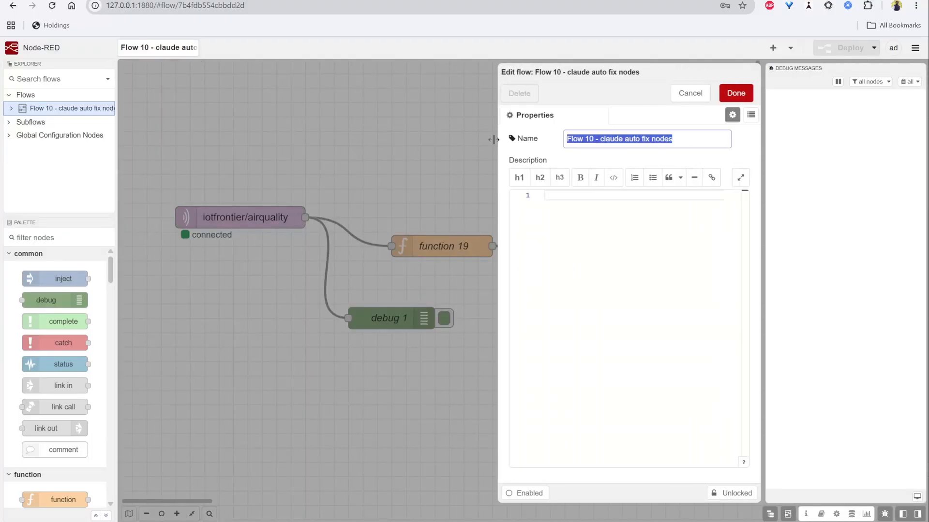
{"action": "key", "text": "alt+Tab"}
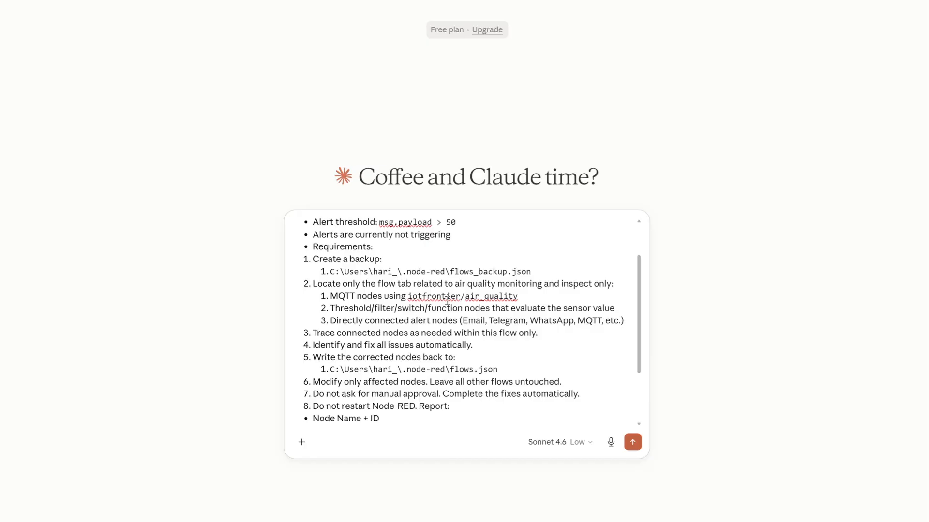
{"action": "type", "text": "()"}
{"action": "type", "text": "Flow 10 - claude auto fix nodes"}
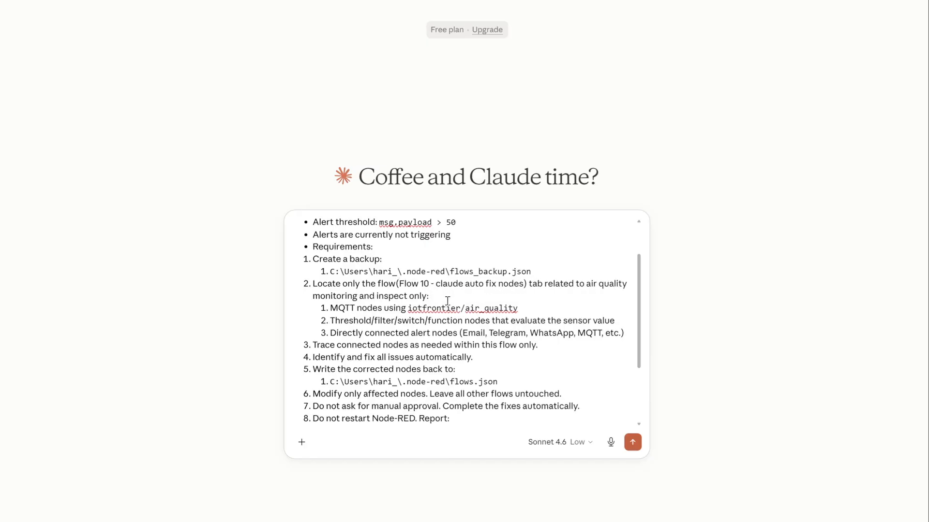
Examine the prompt's requirements on nodes to inspect, automatic fixing, writing back to flows.json and modifying only affected nodes
{"action": "scroll", "coordinate": [419, 304], "scroll_direction": "down", "scroll_amount": 1}
{"action": "left_click_drag", "start_coordinate": [339, 254], "coordinate": [597, 279]}
{"action": "left_click", "coordinate": [375, 303]}
{"action": "scroll", "coordinate": [480, 258], "scroll_direction": "down", "scroll_amount": 1}
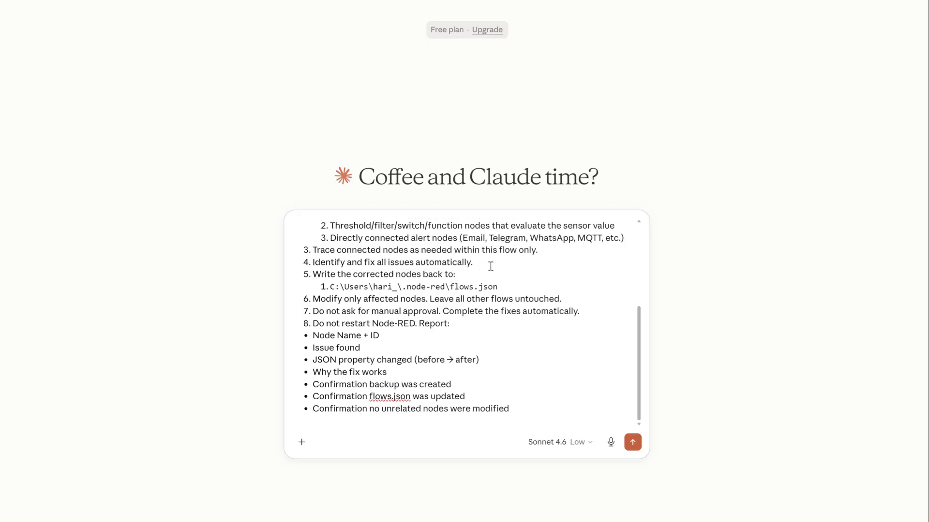
{"action": "left_click_drag", "start_coordinate": [490, 266], "coordinate": [306, 259]}
{"action": "double_click", "coordinate": [457, 265]}
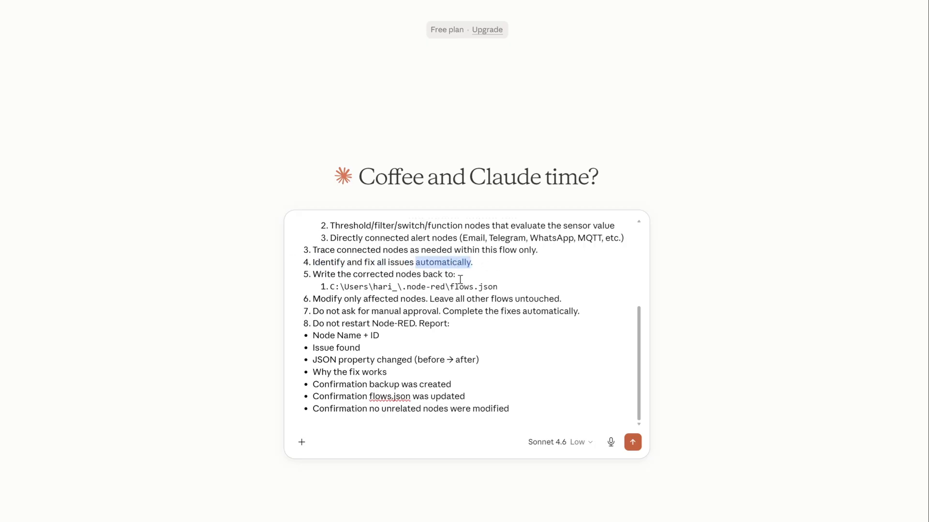
{"action": "left_click", "coordinate": [470, 277]}
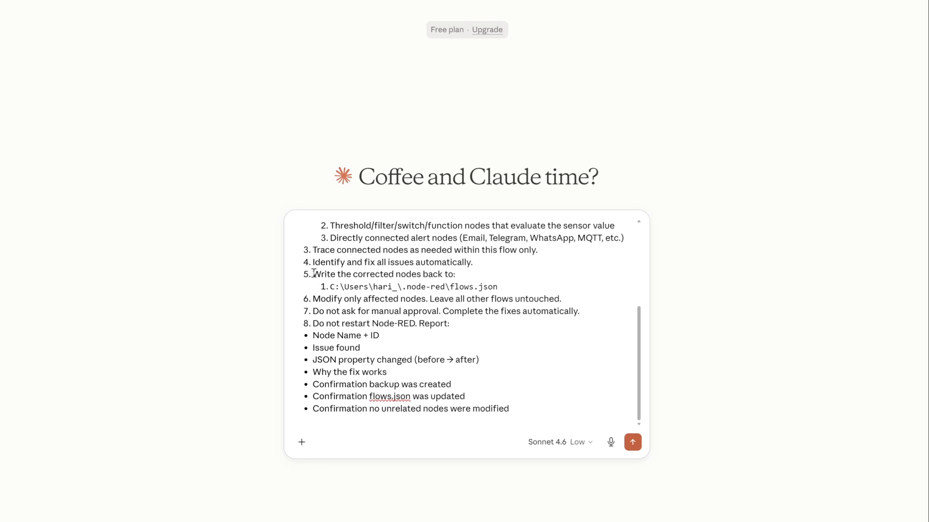
{"action": "left_click_drag", "start_coordinate": [314, 273], "coordinate": [422, 300]}
{"action": "left_click", "coordinate": [383, 314]}
{"action": "left_click", "coordinate": [473, 300]}
{"action": "left_click_drag", "start_coordinate": [571, 297], "coordinate": [452, 303]}
{"action": "left_click", "coordinate": [585, 297]}
Switch to File Explorer and compare the sizes and details of flows - Copy.json and flows.json in the .node-red folder
{"action": "left_click", "coordinate": [188, 521]}
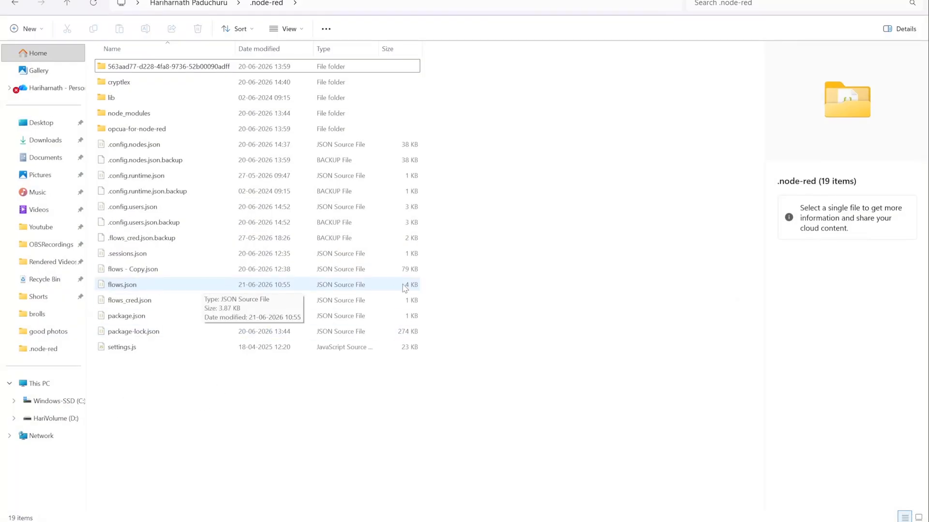
{"action": "left_click", "coordinate": [410, 269]}
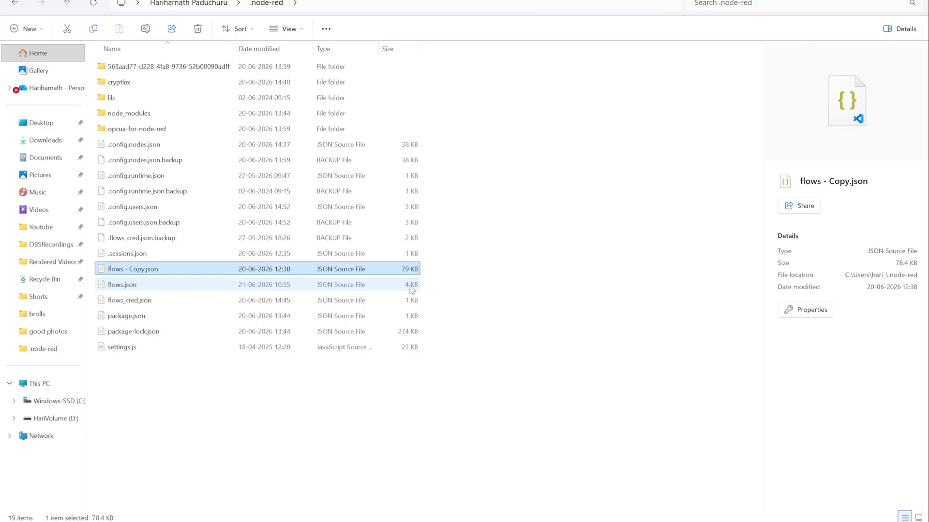
{"action": "left_click", "coordinate": [410, 288]}
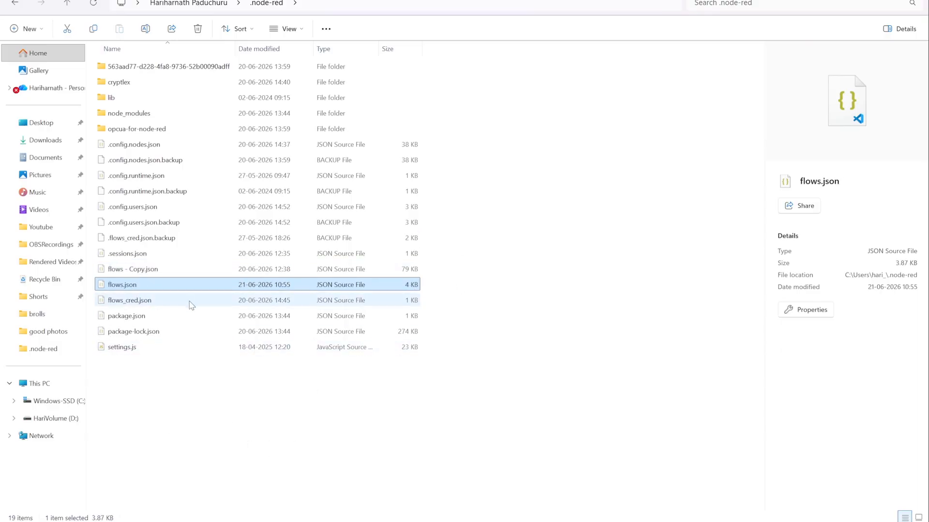
{"action": "left_click", "coordinate": [260, 484]}
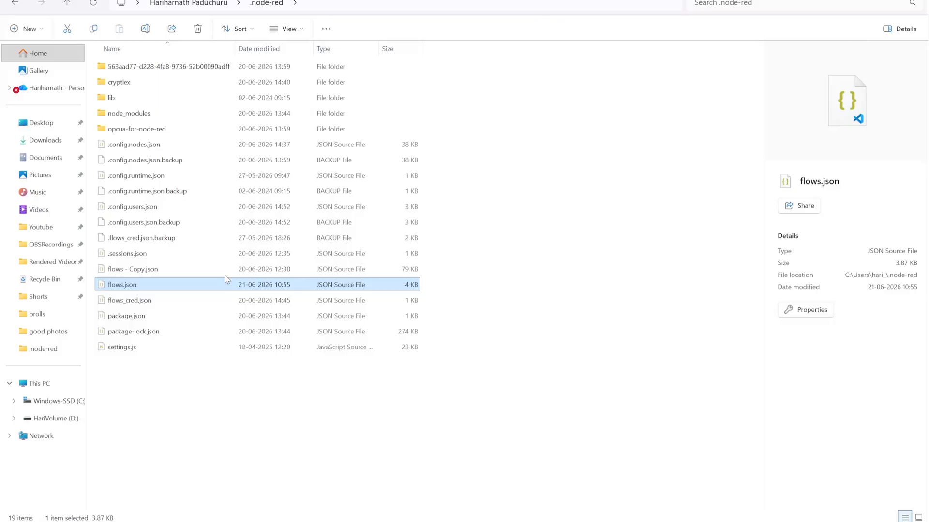
{"action": "left_click", "coordinate": [155, 267]}
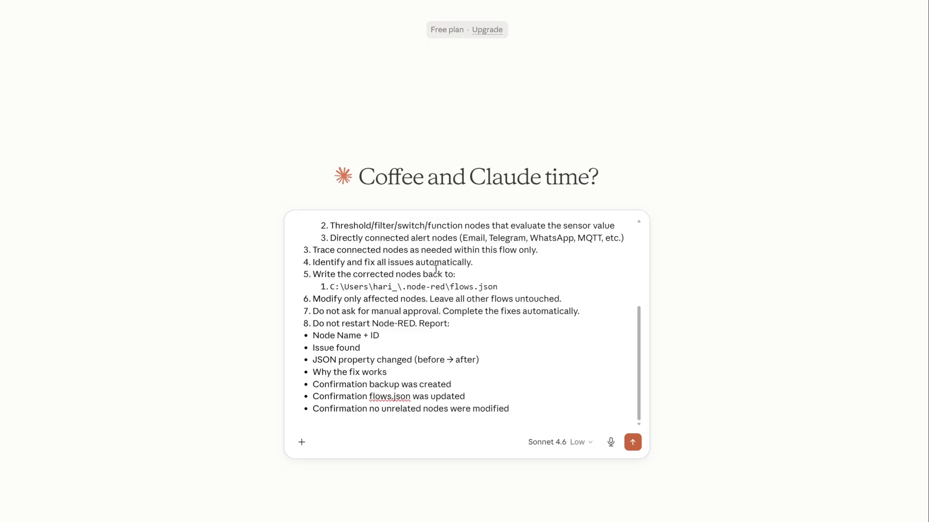
Return to the Claude prompt and examine its flows.json target, no-approval and no-restart rules, and the requested report items
{"action": "double_click", "coordinate": [464, 287]}
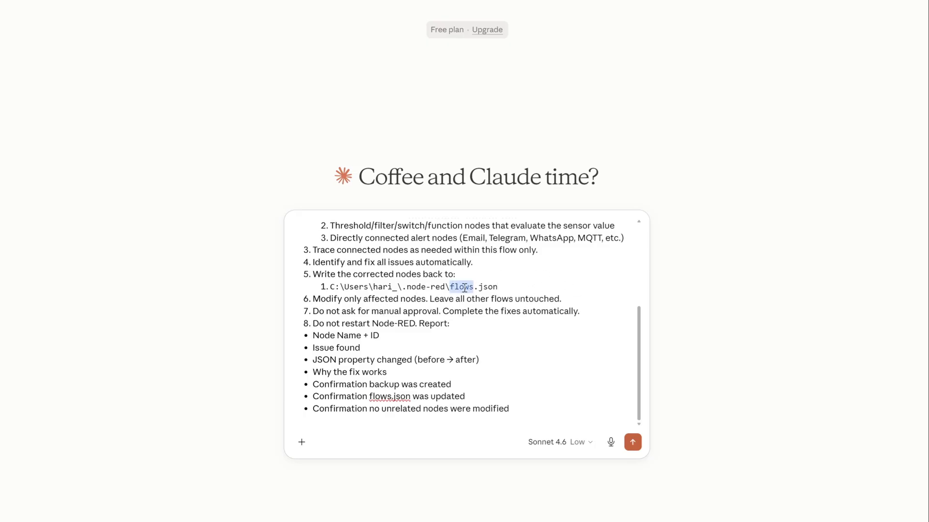
{"action": "left_click", "coordinate": [538, 289]}
{"action": "left_click_drag", "start_coordinate": [317, 311], "coordinate": [450, 313]}
{"action": "left_click", "coordinate": [496, 322]}
{"action": "left_click_drag", "start_coordinate": [590, 314], "coordinate": [388, 312]}
{"action": "left_click", "coordinate": [325, 334]}
{"action": "left_click_drag", "start_coordinate": [314, 323], "coordinate": [420, 320]}
{"action": "left_click", "coordinate": [401, 347]}
{"action": "left_click_drag", "start_coordinate": [313, 335], "coordinate": [379, 408]}
{"action": "left_click", "coordinate": [394, 348]}
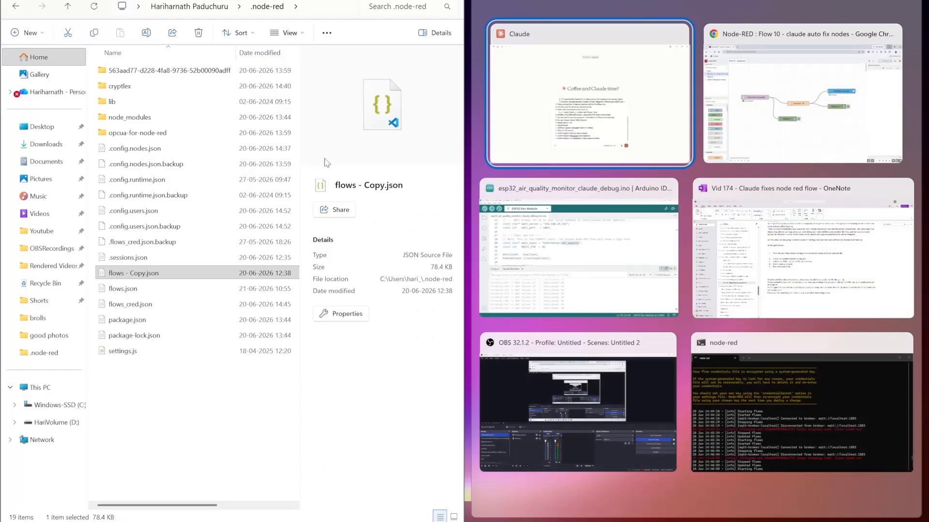
Place Claude beside the .node-red folder, narrow File Explorer's navigation pane to show the Type column, and send the prompt
{"action": "left_click", "coordinate": [633, 140]}
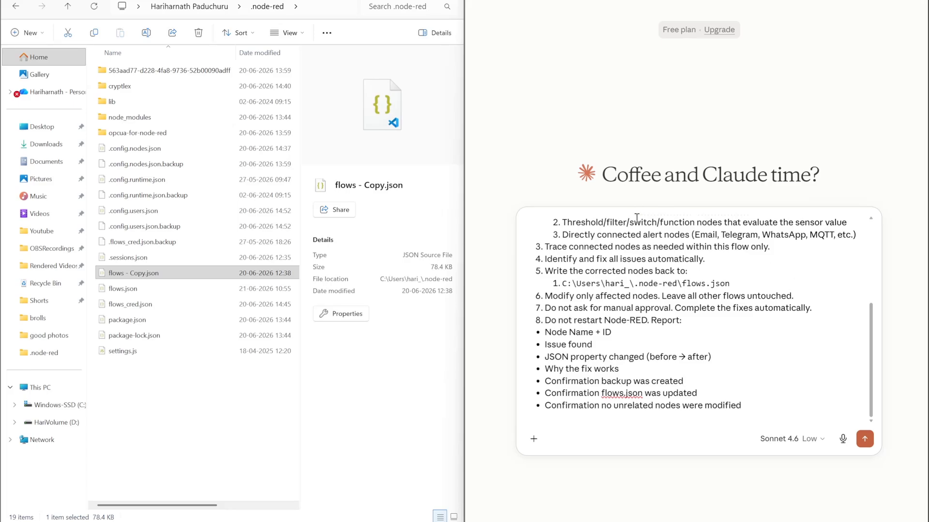
{"action": "left_click", "coordinate": [219, 437]}
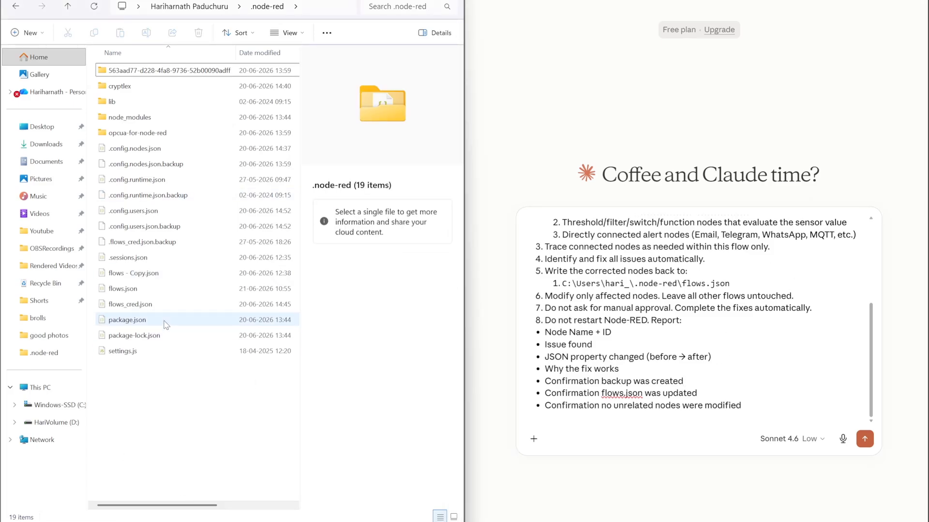
{"action": "left_click_drag", "start_coordinate": [87, 113], "coordinate": [33, 113]}
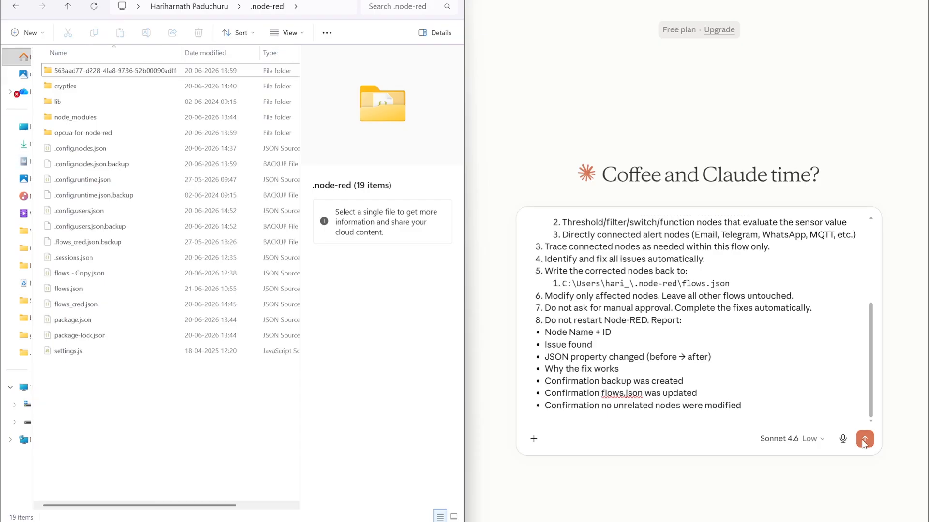
{"action": "left_click", "coordinate": [865, 439]}
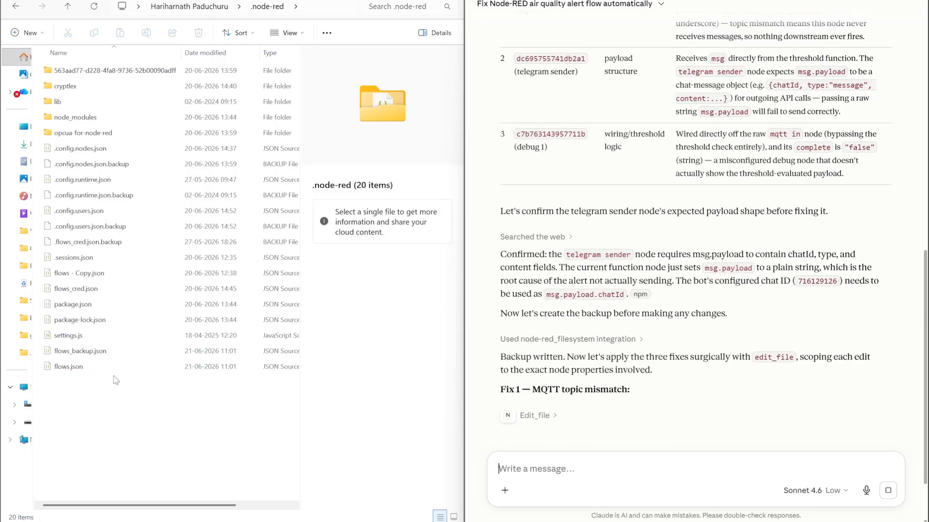
Check the details of flows_backup.json and read Claude's report on the backup, applied fixes and scope confirmation
{"action": "left_click", "coordinate": [91, 354]}
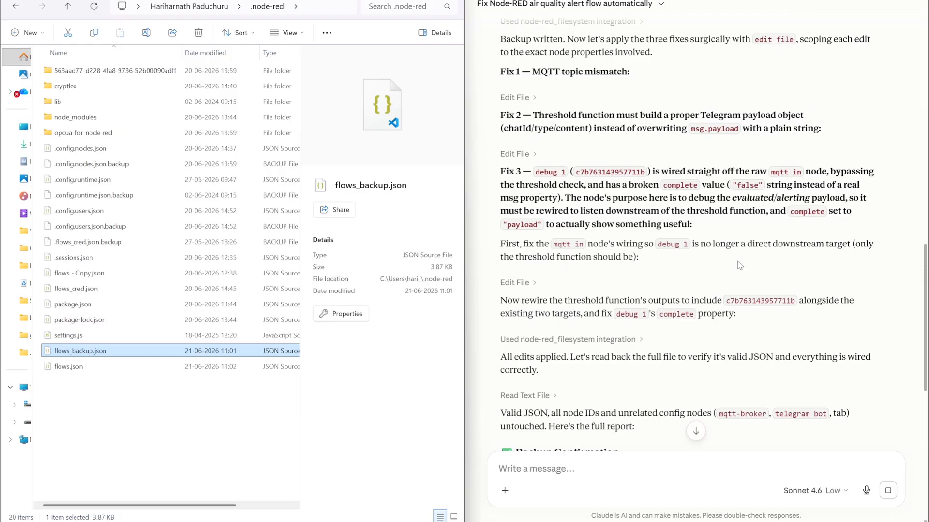
{"action": "scroll", "coordinate": [721, 274], "scroll_direction": "down", "scroll_amount": 5}
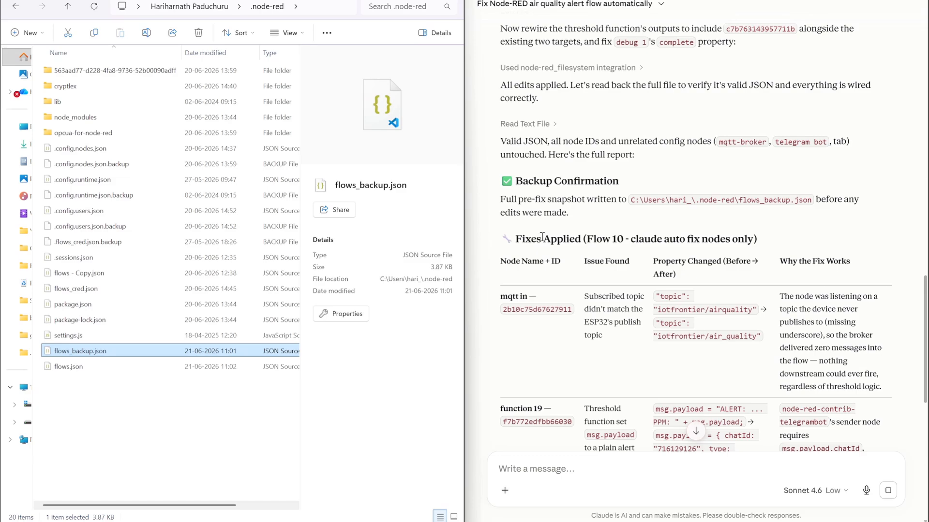
{"action": "scroll", "coordinate": [606, 250], "scroll_direction": "down", "scroll_amount": 6}
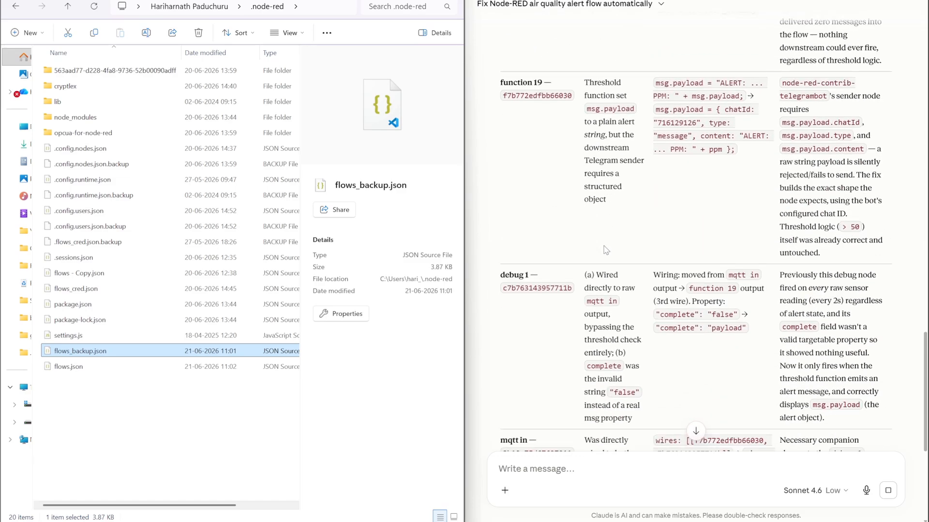
{"action": "scroll", "coordinate": [606, 250], "scroll_direction": "down", "scroll_amount": 3}
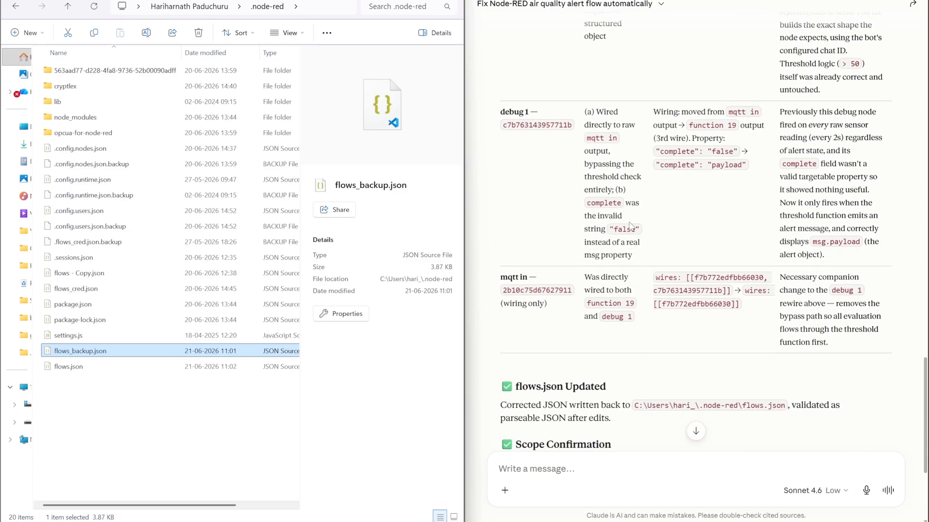
{"action": "scroll", "coordinate": [630, 226], "scroll_direction": "down", "scroll_amount": 4}
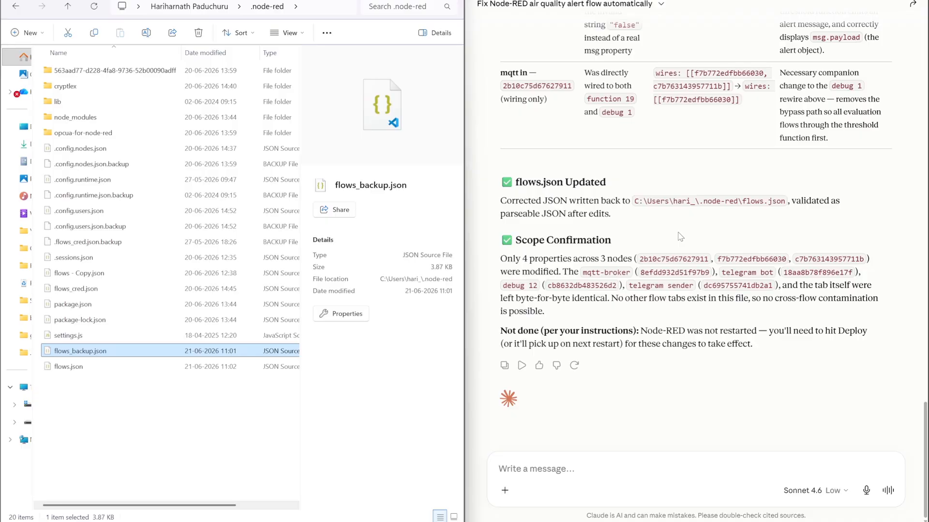
{"action": "left_click", "coordinate": [228, 452]}
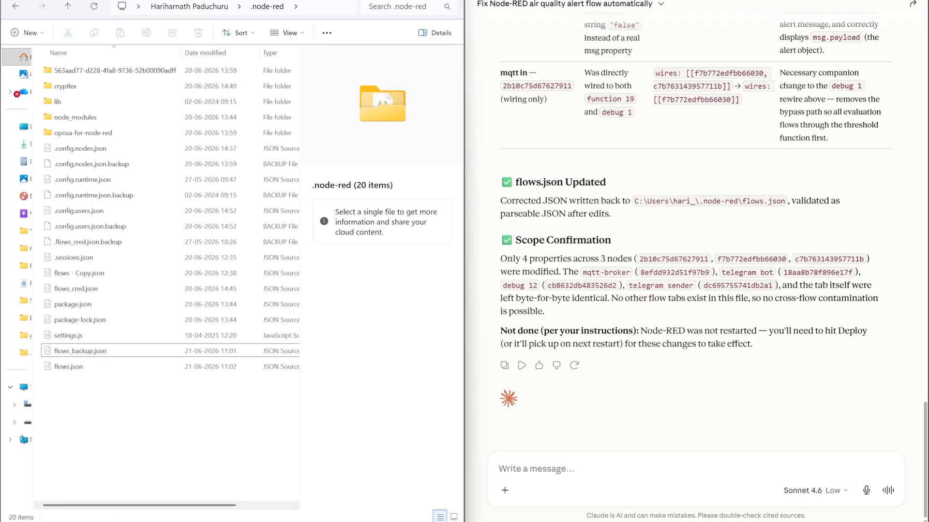
Switch to the node-red terminal, stop the running server and start Node-RED again
{"action": "left_click", "coordinate": [213, 521]}
{"action": "key", "text": "F5"}
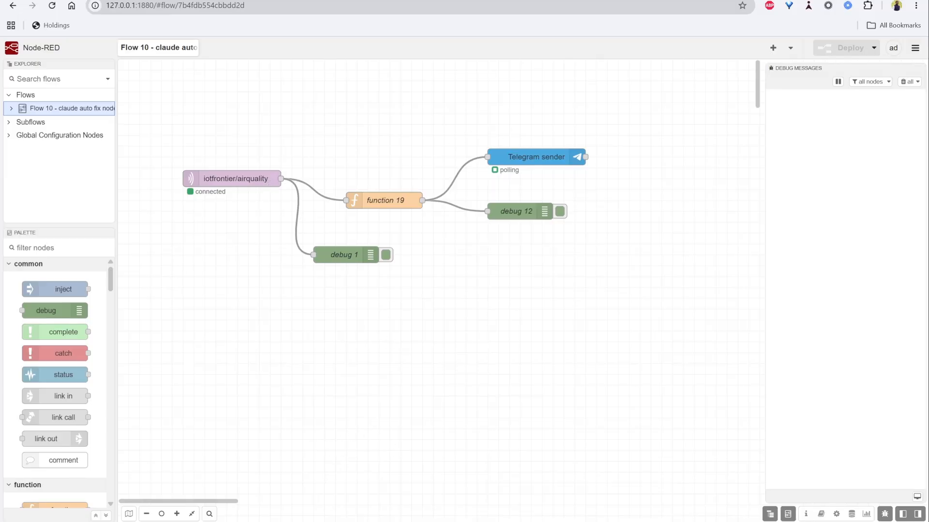
{"action": "left_click", "coordinate": [348, 521]}
{"action": "scroll", "coordinate": [398, 289], "scroll_direction": "down", "scroll_amount": 5}
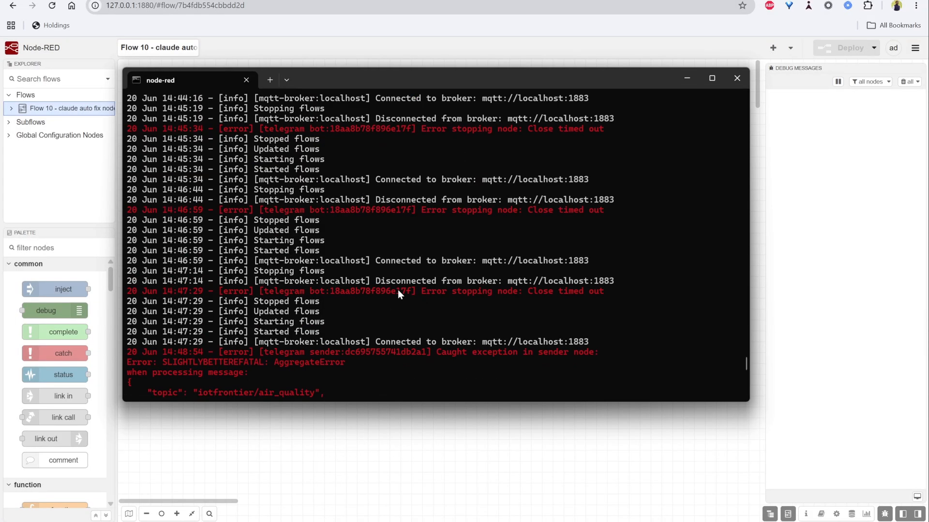
{"action": "key", "text": "ctrl+c"}
{"action": "key", "text": "Up"}
{"action": "key", "text": "Return"}
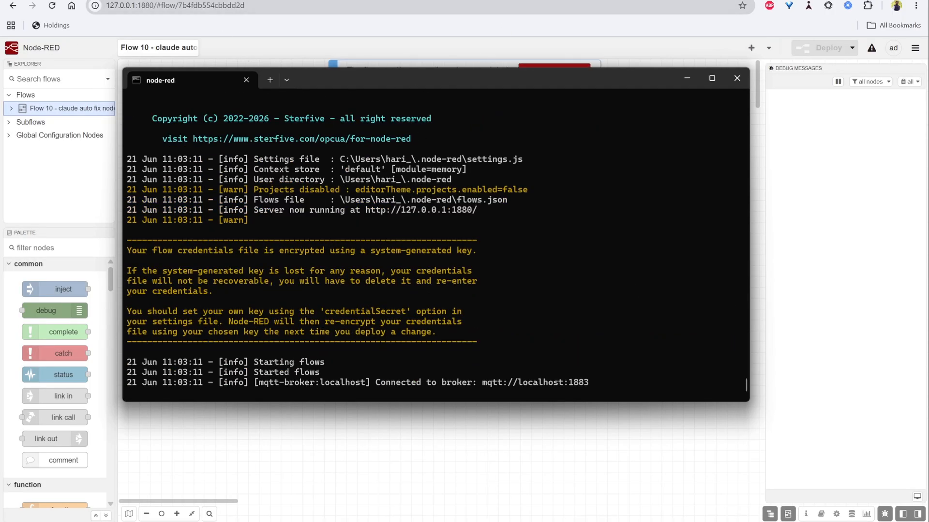
Return to the Node-RED editor in Chrome, reload the flow and check the mqtt in node's topic, closing it without changes
{"action": "key", "text": "alt+Tab"}
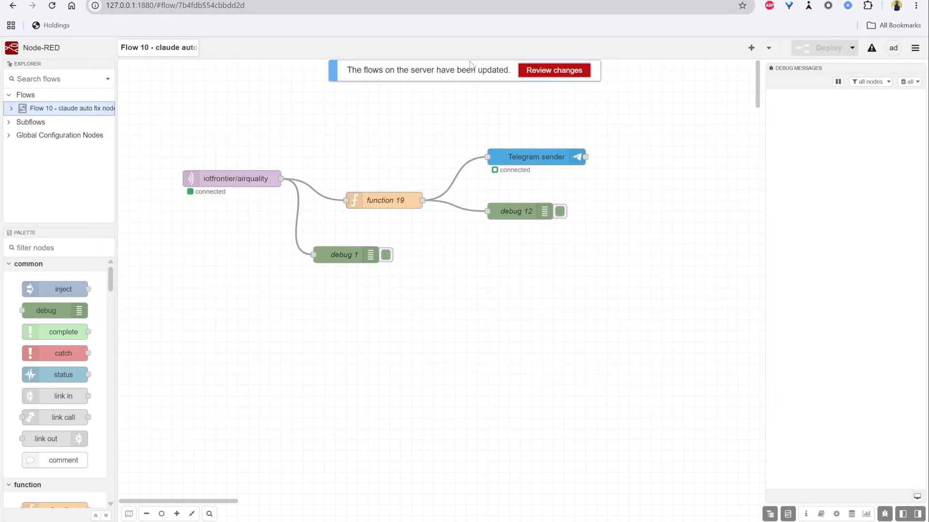
{"action": "left_click", "coordinate": [52, 5]}
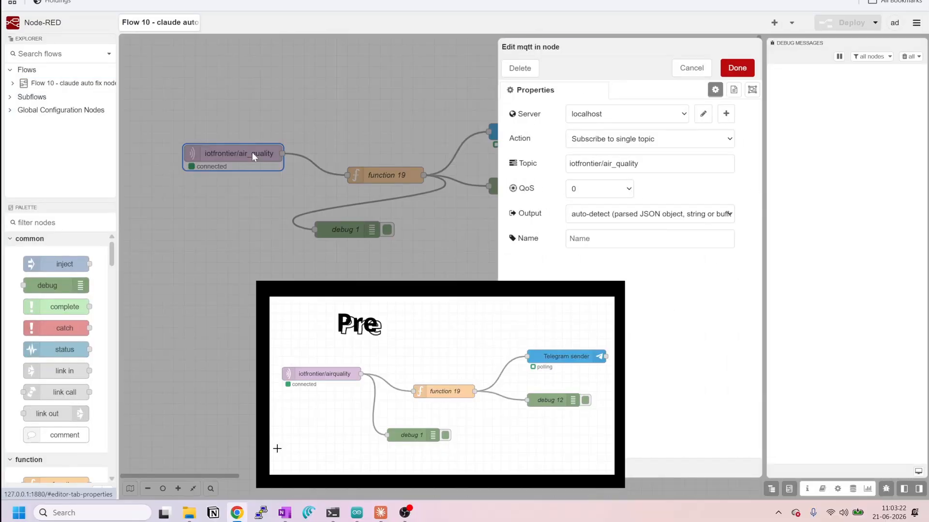
{"action": "double_click", "coordinate": [618, 163]}
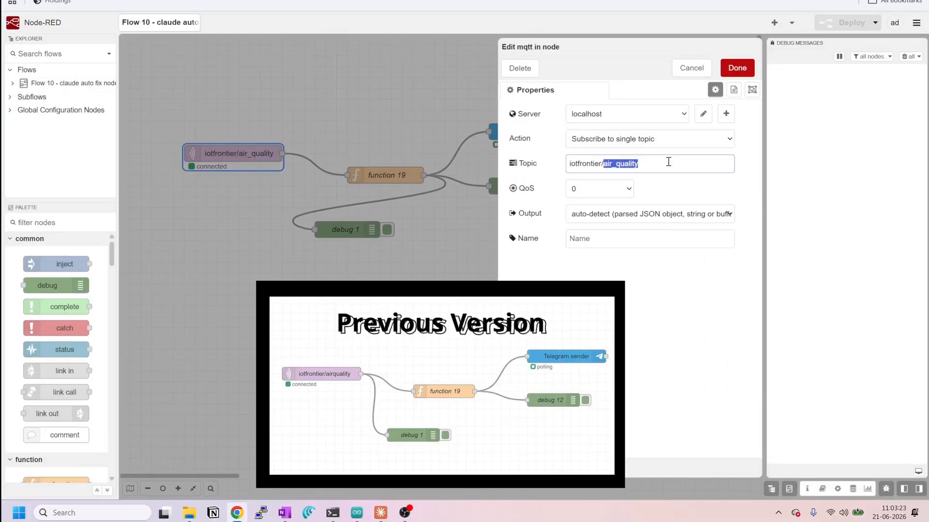
{"action": "left_click", "coordinate": [692, 68]}
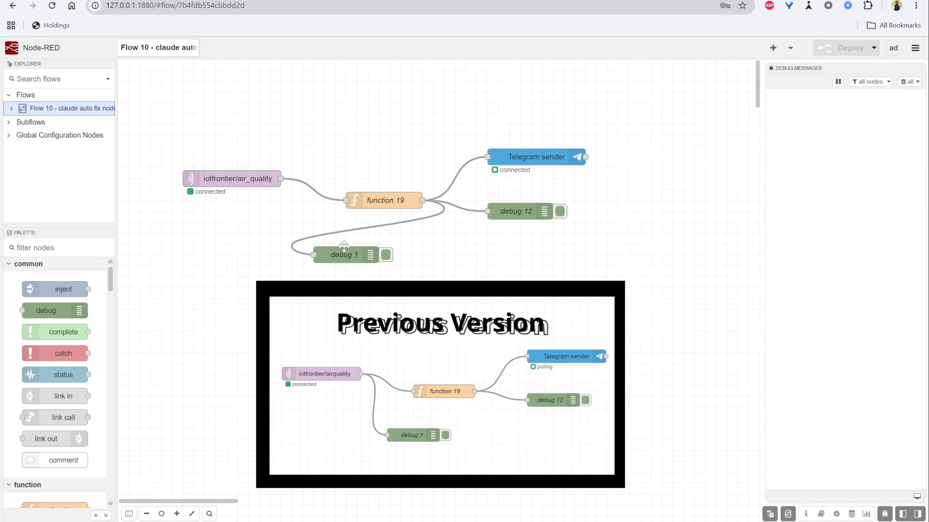
Check the output settings of the debug 12 node and select the debug 1 node to inspect its wiring
{"action": "left_click", "coordinate": [518, 212]}
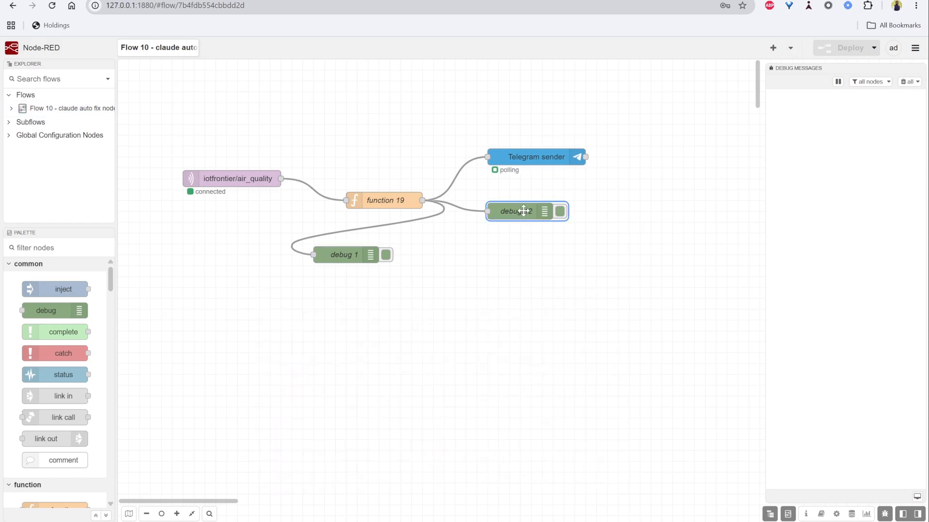
{"action": "double_click", "coordinate": [526, 213]}
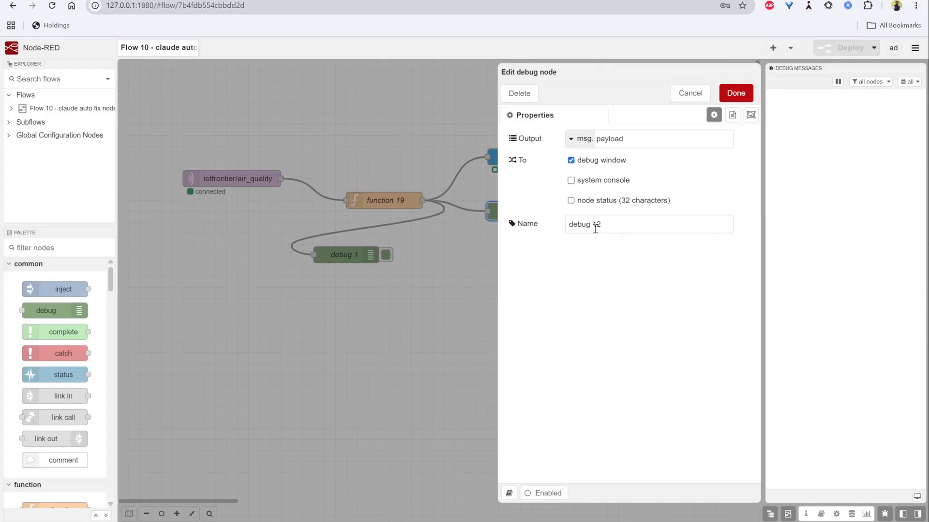
{"action": "left_click", "coordinate": [690, 94]}
{"action": "left_click", "coordinate": [367, 253]}
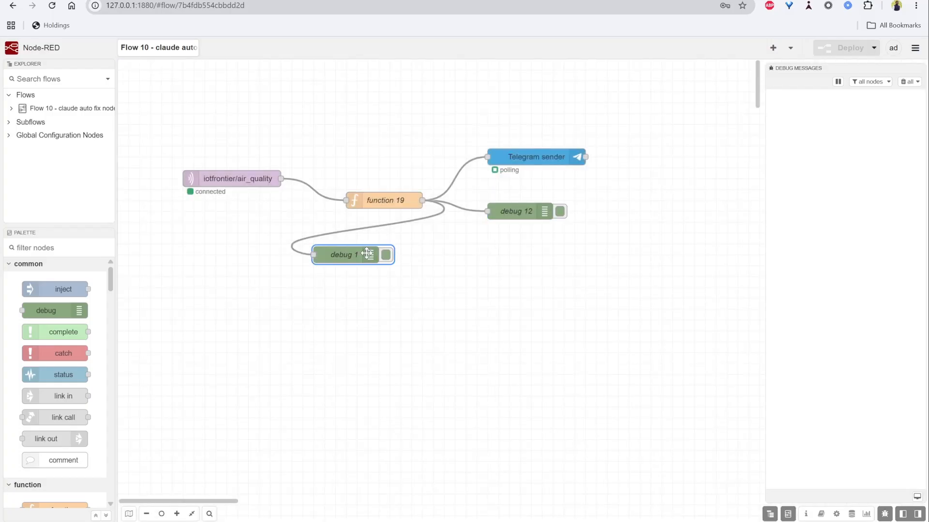
Open the function 19 node and examine the threshold condition and payload object in its On Message code
{"action": "double_click", "coordinate": [385, 199]}
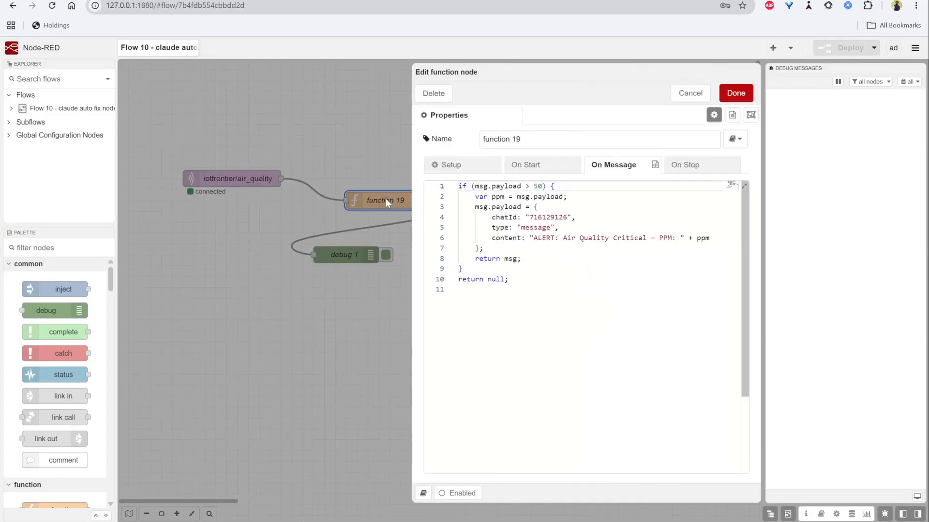
{"action": "left_click", "coordinate": [558, 267]}
{"action": "left_click_drag", "start_coordinate": [490, 189], "coordinate": [597, 243]}
{"action": "left_click", "coordinate": [613, 266]}
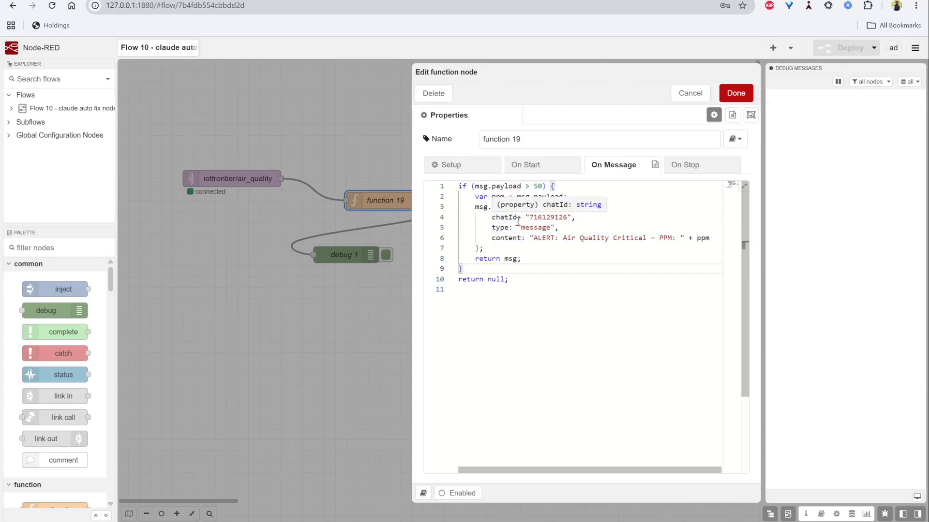
{"action": "key", "text": "Down"}
{"action": "key", "text": "Down"}
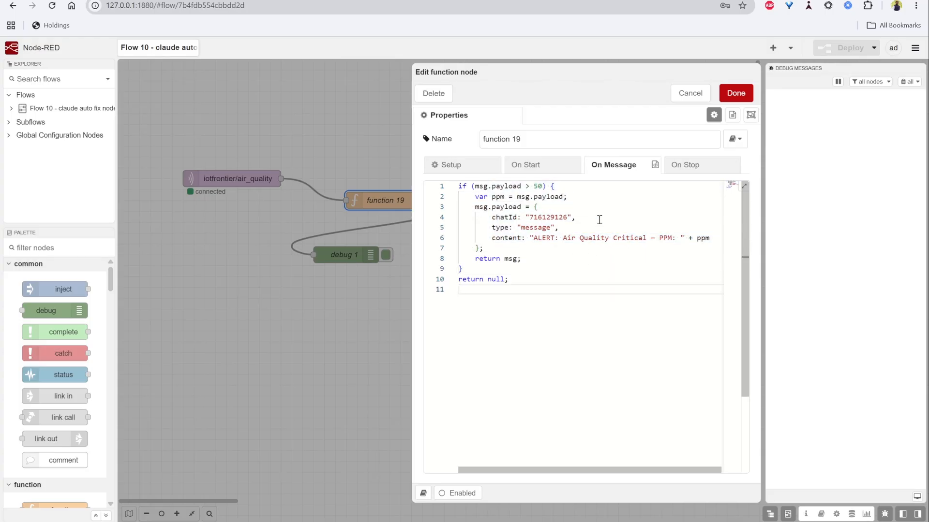
Examine the chatId, type and content properties and the return statements in function 19, and close the node
{"action": "double_click", "coordinate": [508, 219]}
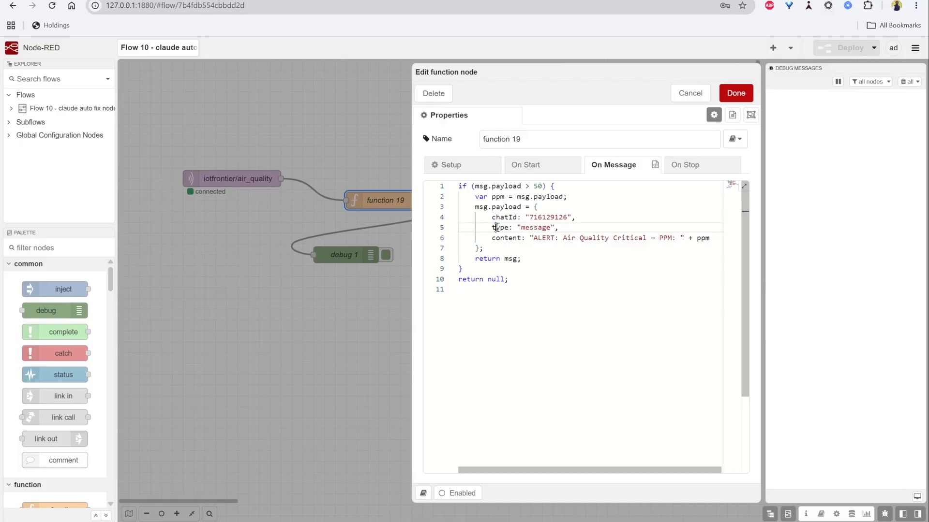
{"action": "double_click", "coordinate": [501, 227]}
{"action": "double_click", "coordinate": [505, 239]}
{"action": "left_click", "coordinate": [552, 258]}
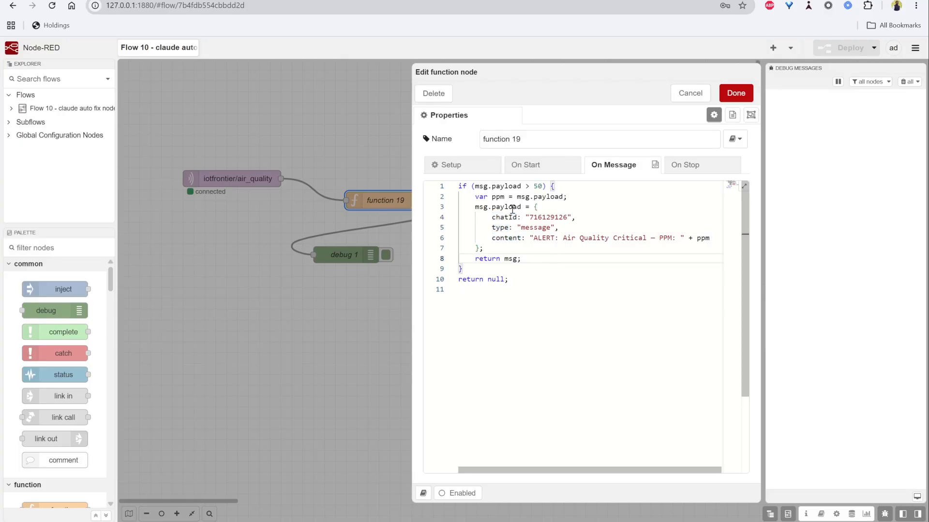
{"action": "left_click_drag", "start_coordinate": [531, 276], "coordinate": [440, 196]}
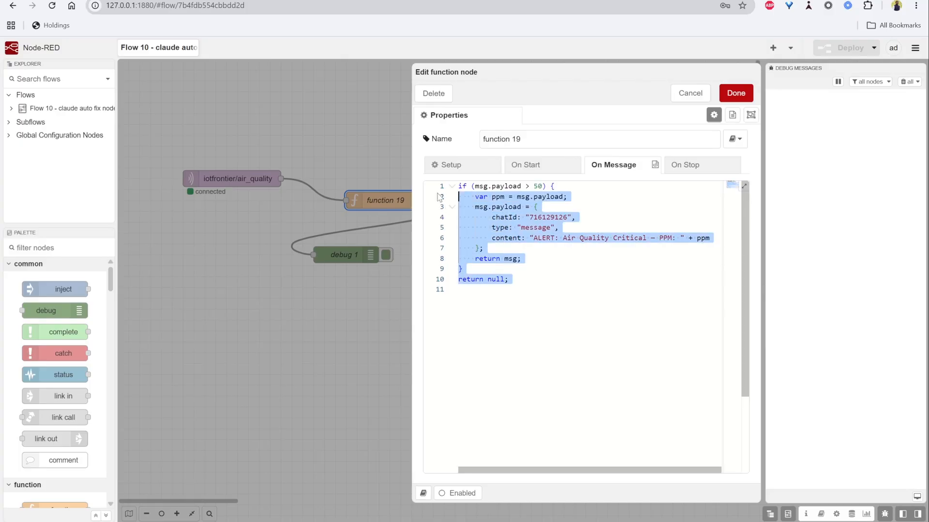
{"action": "left_click", "coordinate": [604, 287]}
{"action": "left_click", "coordinate": [744, 95]}
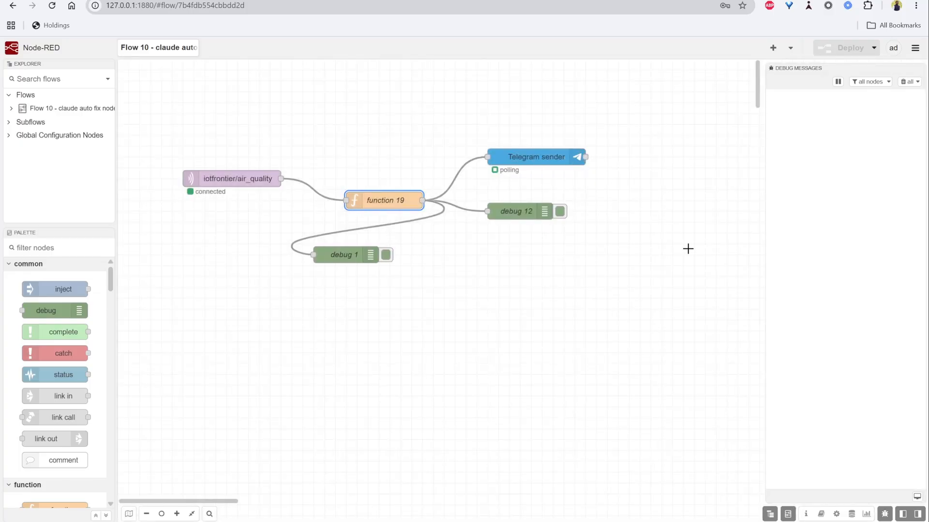
Delete the debug 1 node from the flow and deploy the change
{"action": "left_click", "coordinate": [682, 291]}
{"action": "left_click", "coordinate": [339, 255]}
{"action": "key", "text": "Delete"}
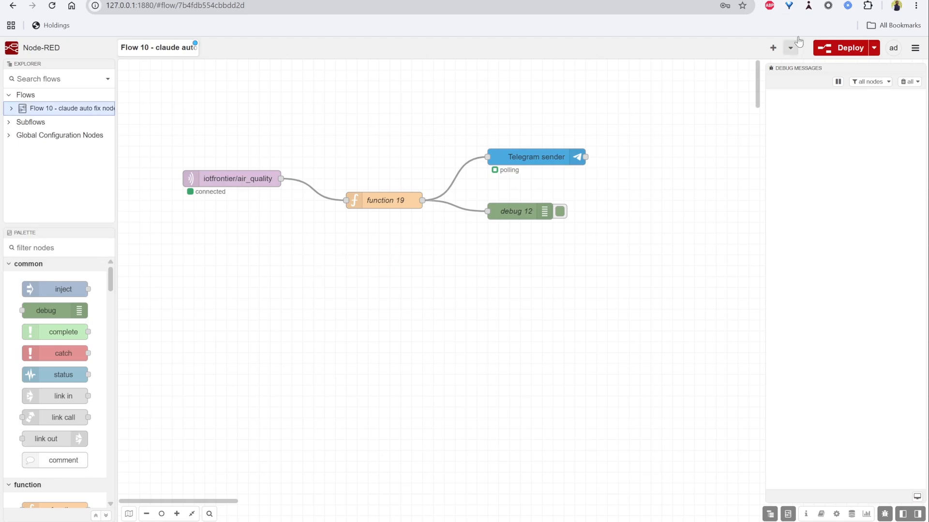
{"action": "left_click", "coordinate": [842, 47]}
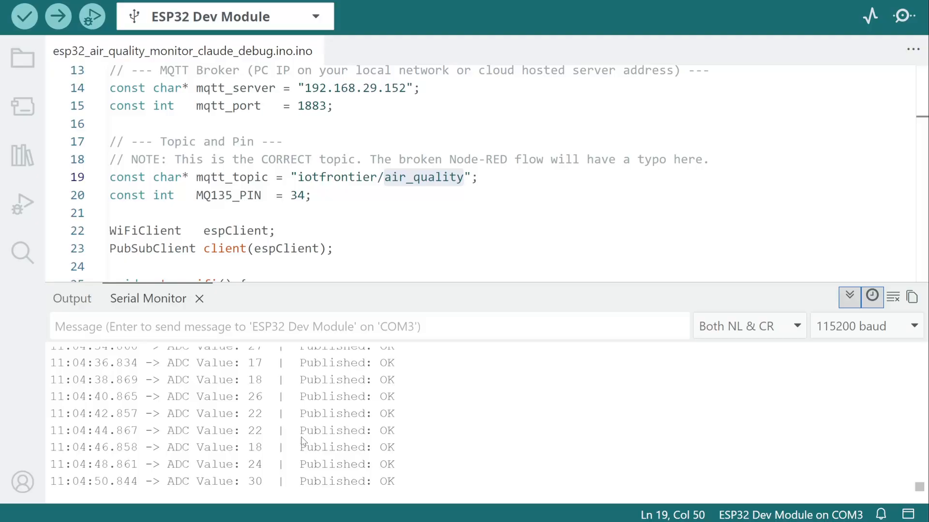
Check the published ADC values in the Arduino IDE's Serial Monitor, and clear the node selection in the Node-RED flow
{"action": "left_click_drag", "start_coordinate": [255, 380], "coordinate": [259, 481]}
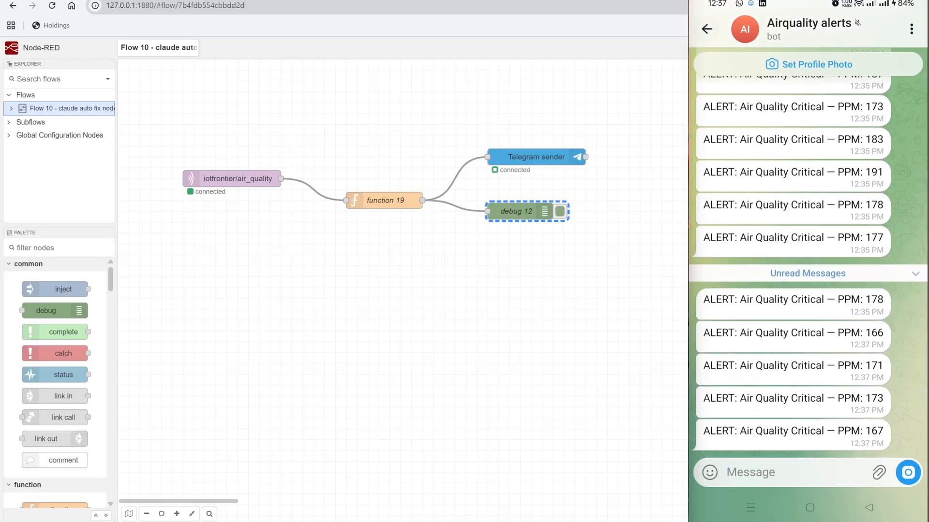
{"action": "left_click", "coordinate": [236, 401]}
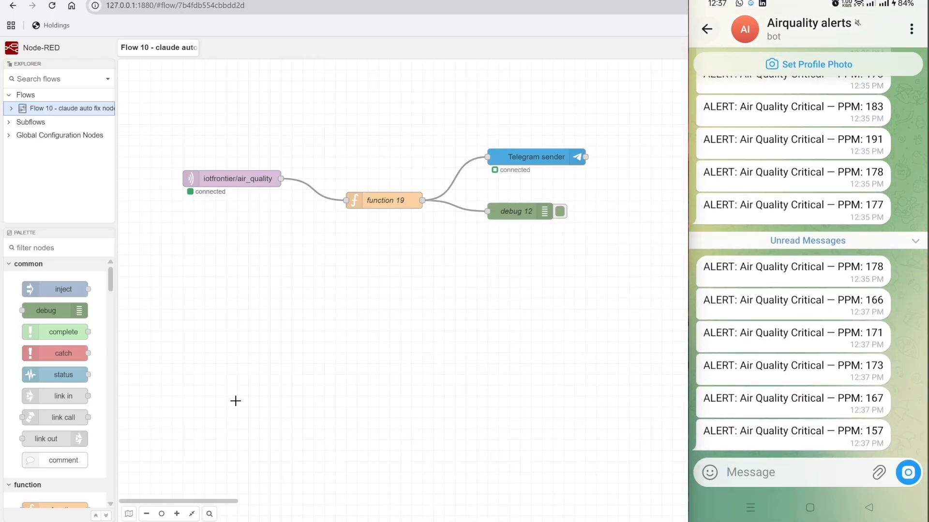